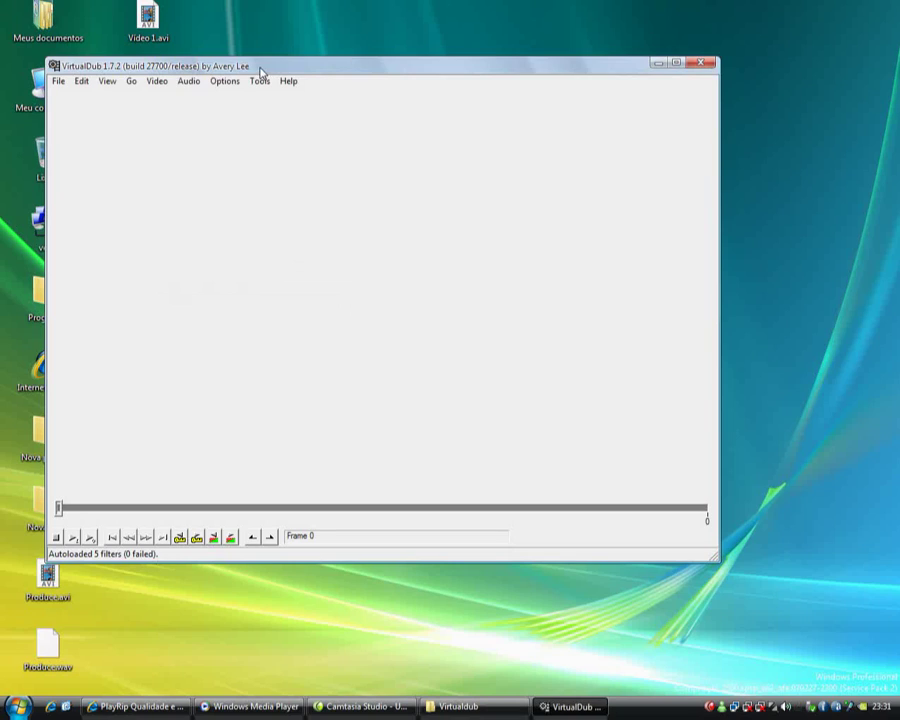
Step: Open the video file Video 1.avi from the Desktop in VirtualDub
left_click(148, 22)
mouse_move(149, 41)
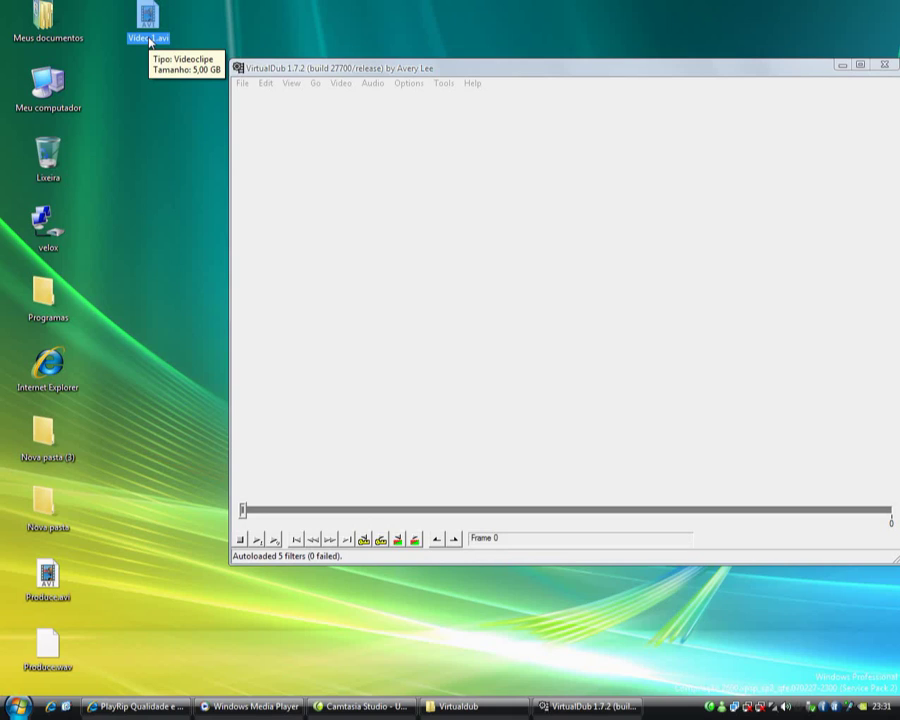
left_click(253, 69)
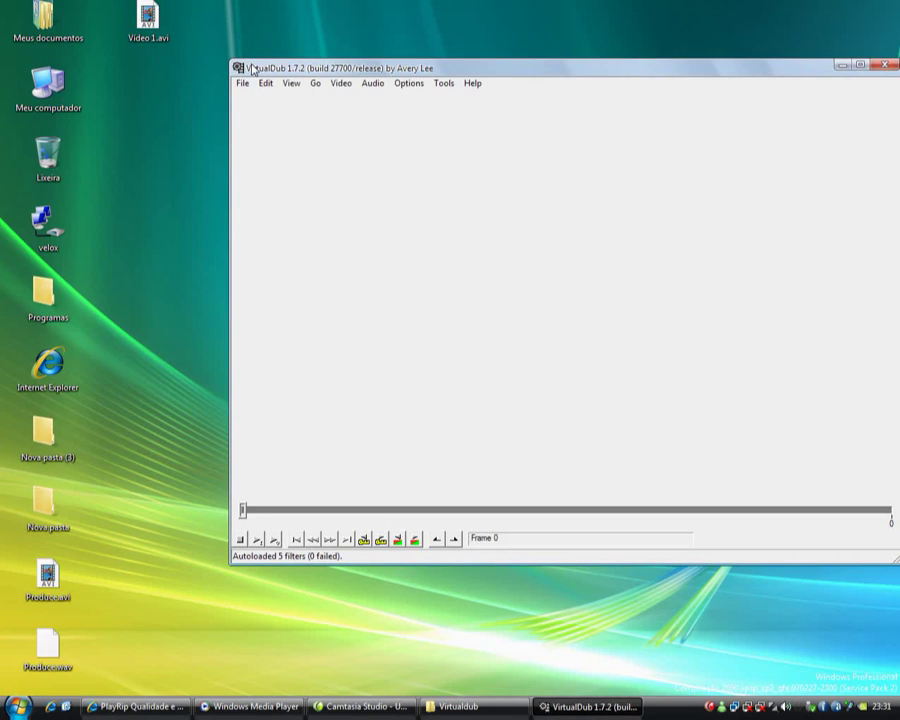
left_click(242, 84)
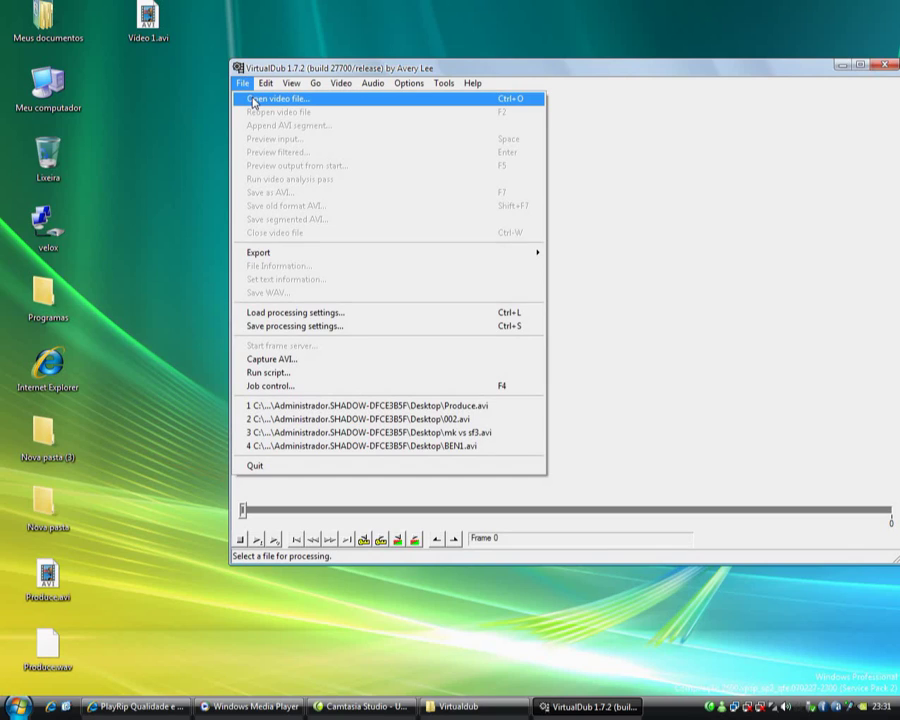
left_click(253, 100)
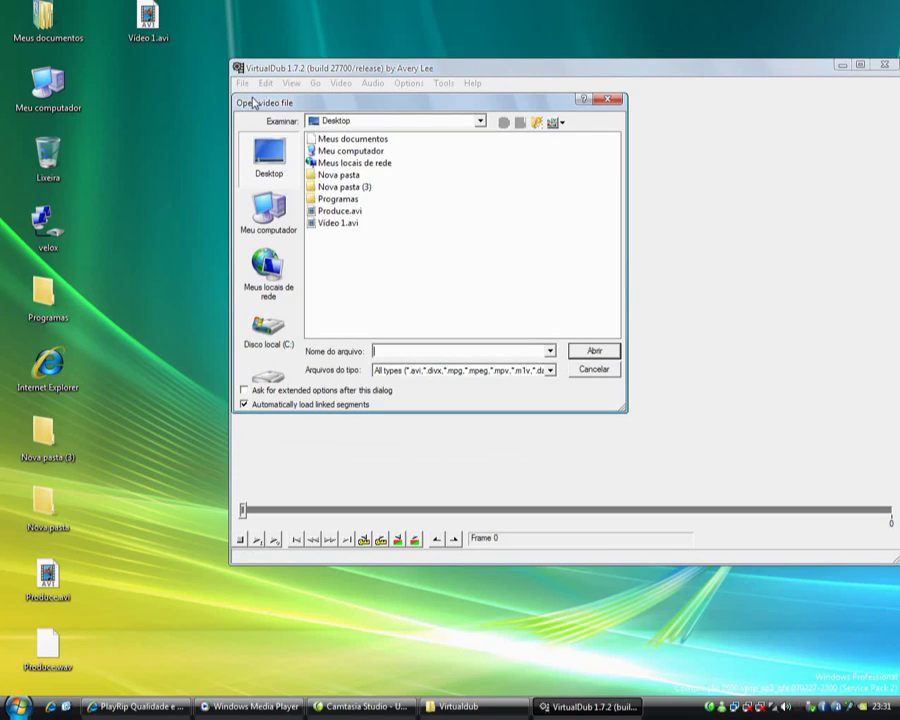
left_click(342, 224)
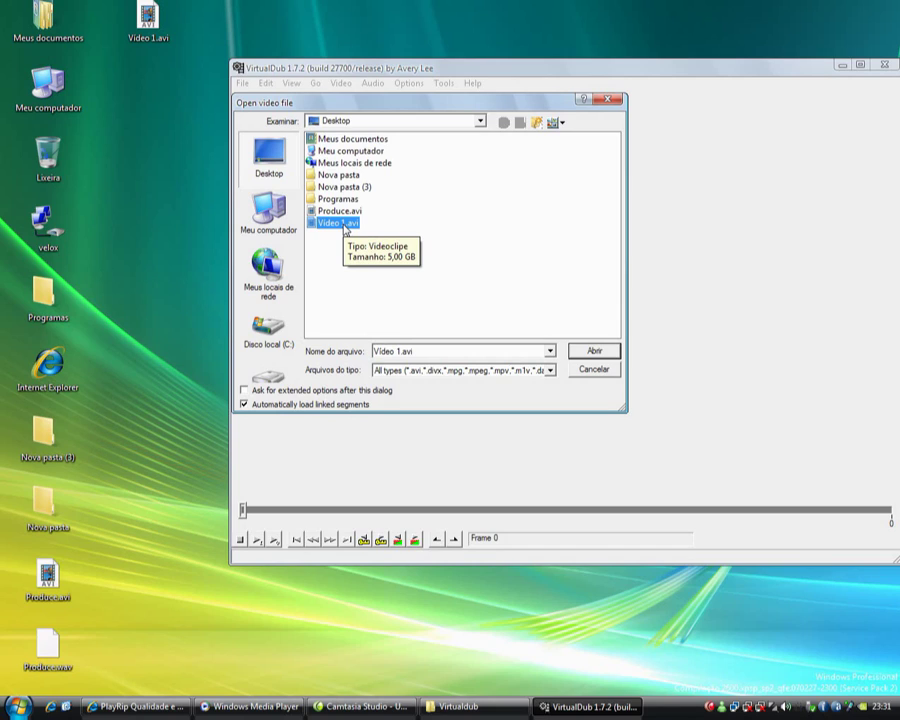
left_click(597, 352)
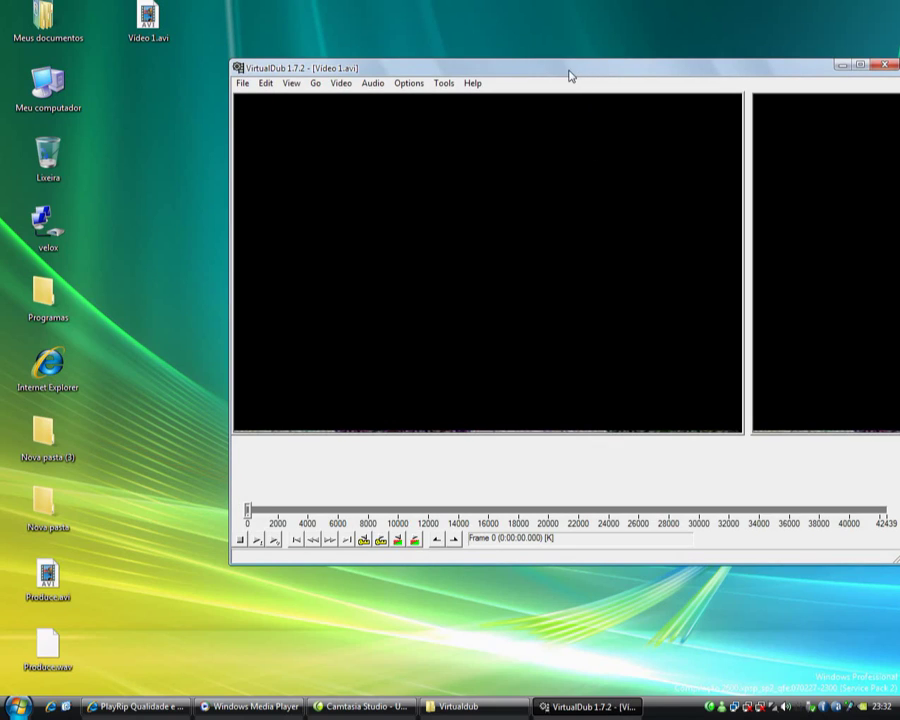
Step: Maximize the VirtualDub window and move the timeline to frame 2616 of the video
left_click_drag(569, 76, 420, 78)
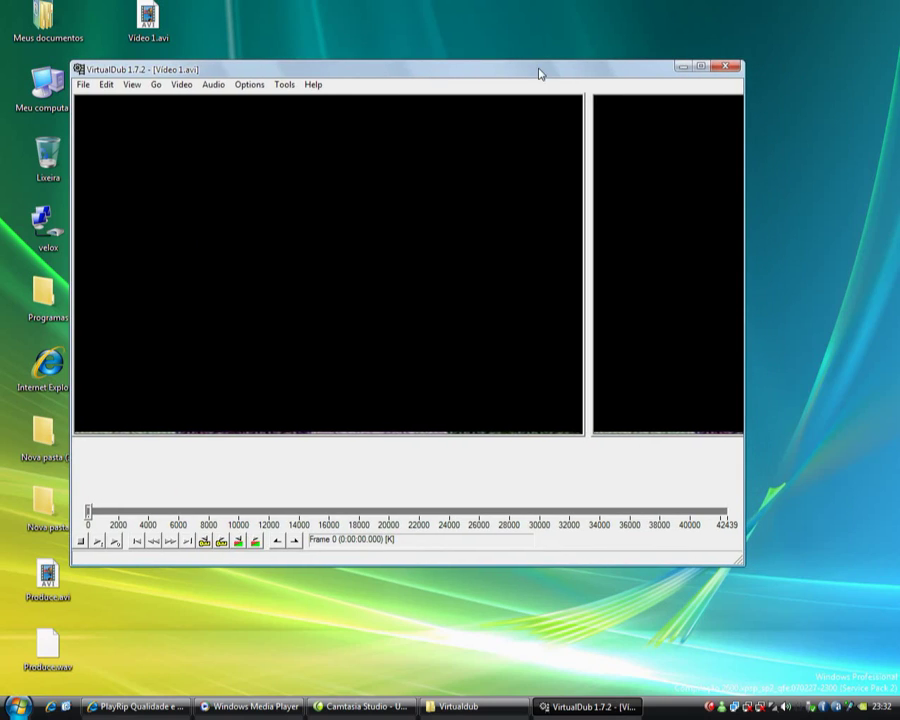
left_click(699, 67)
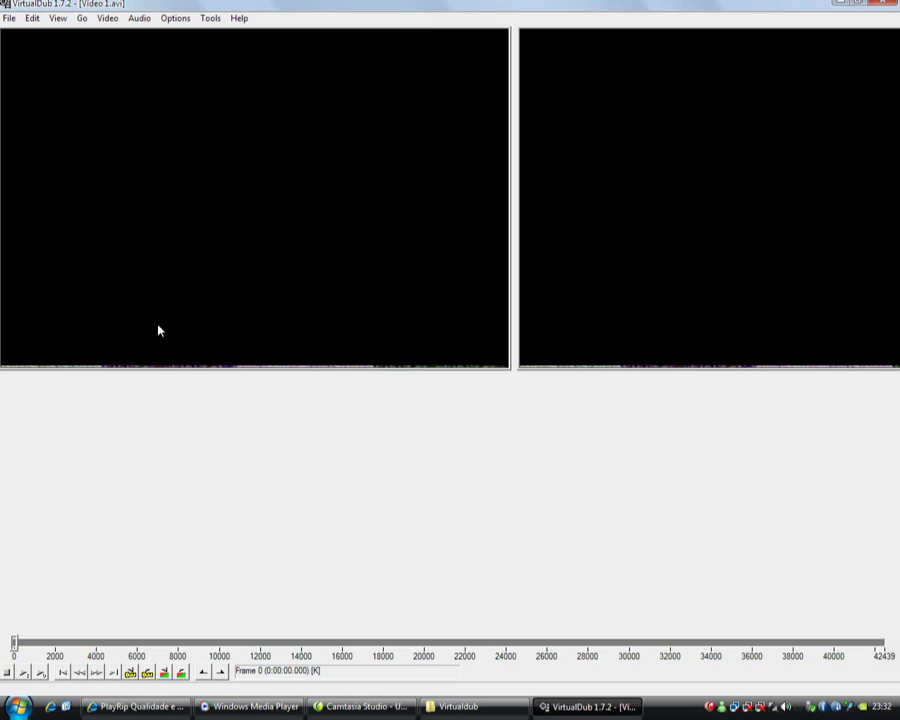
left_click_drag(15, 643, 68, 643)
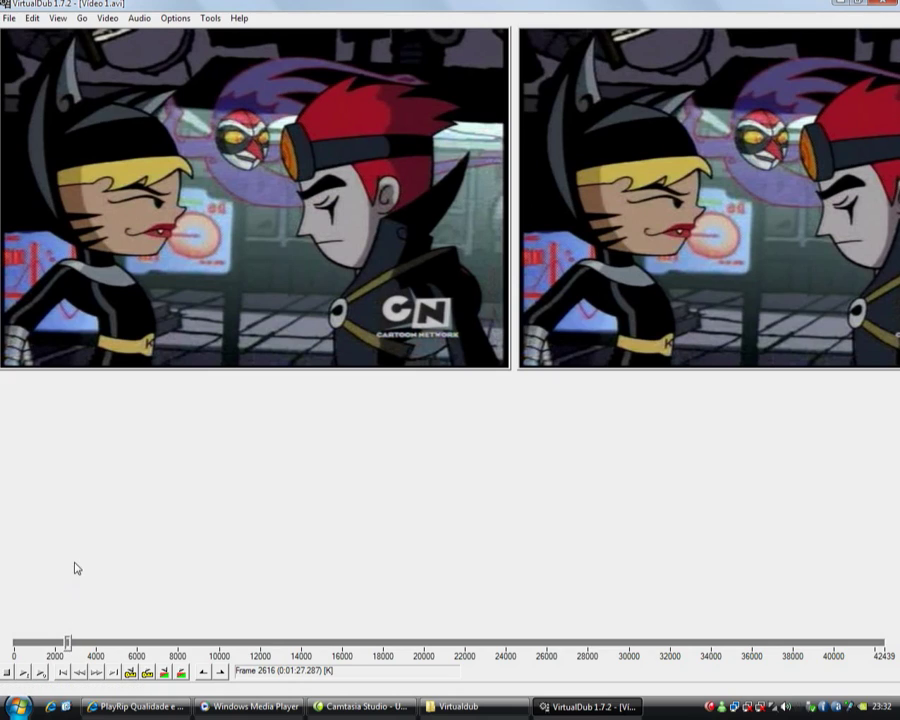
Step: Add the internal resize filter to the video's filter list
left_click(106, 19)
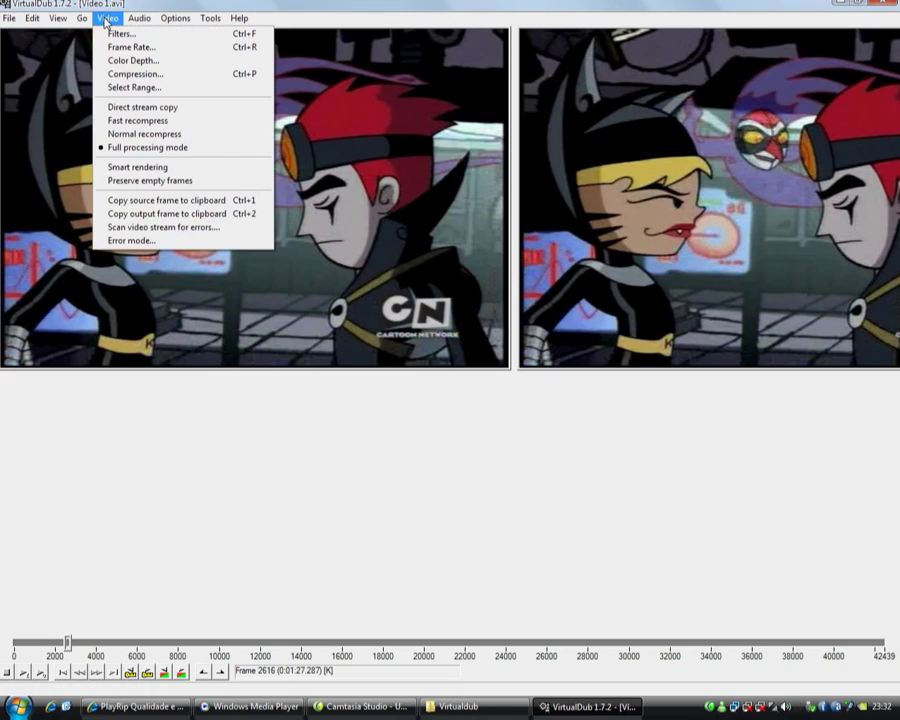
left_click(170, 40)
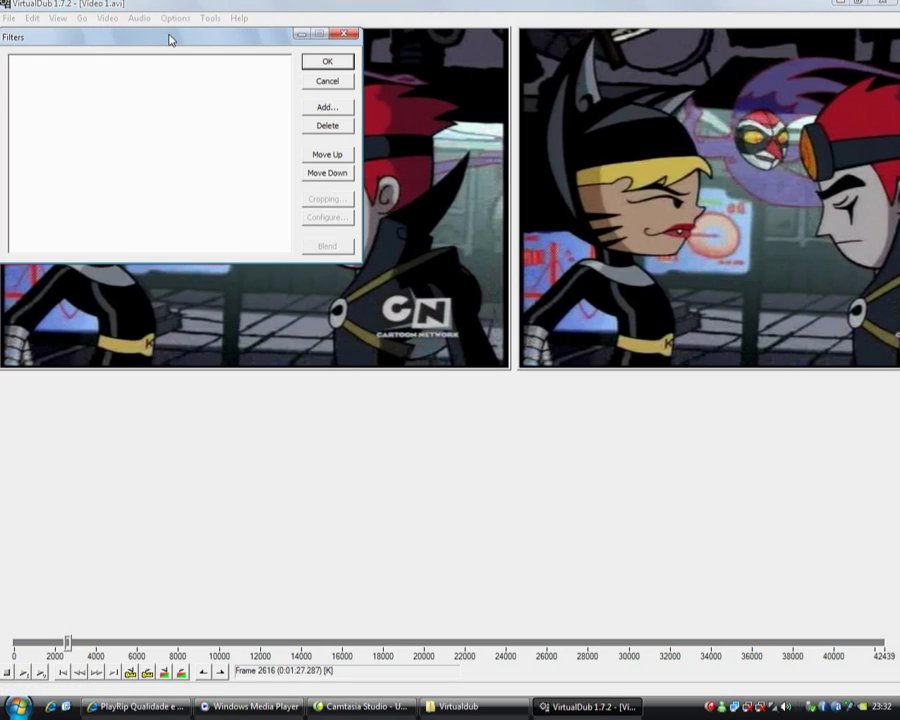
left_click(328, 108)
left_click(59, 108)
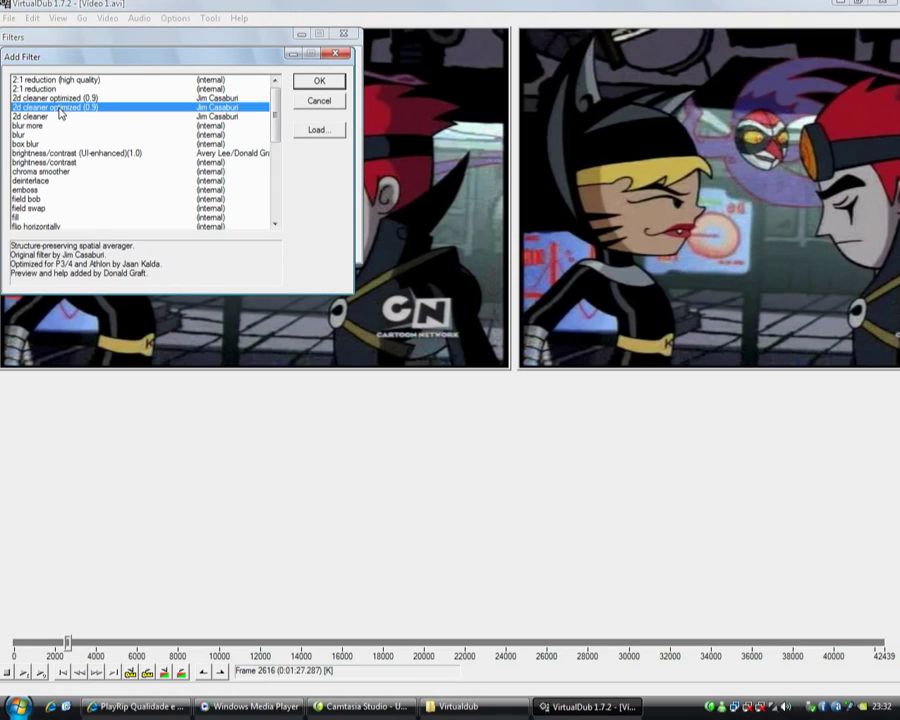
key("r")
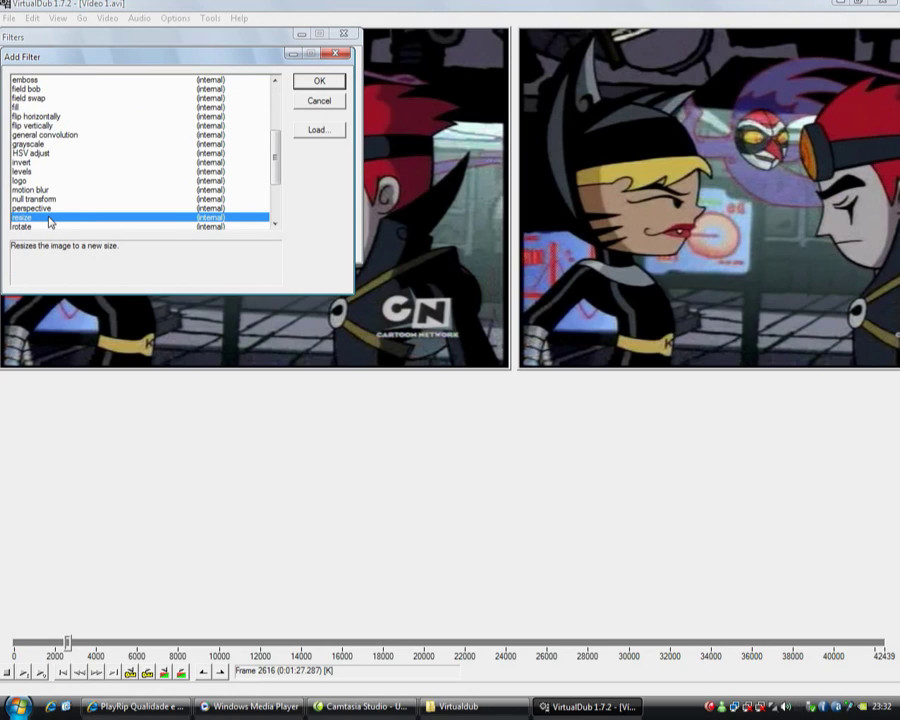
left_click(318, 88)
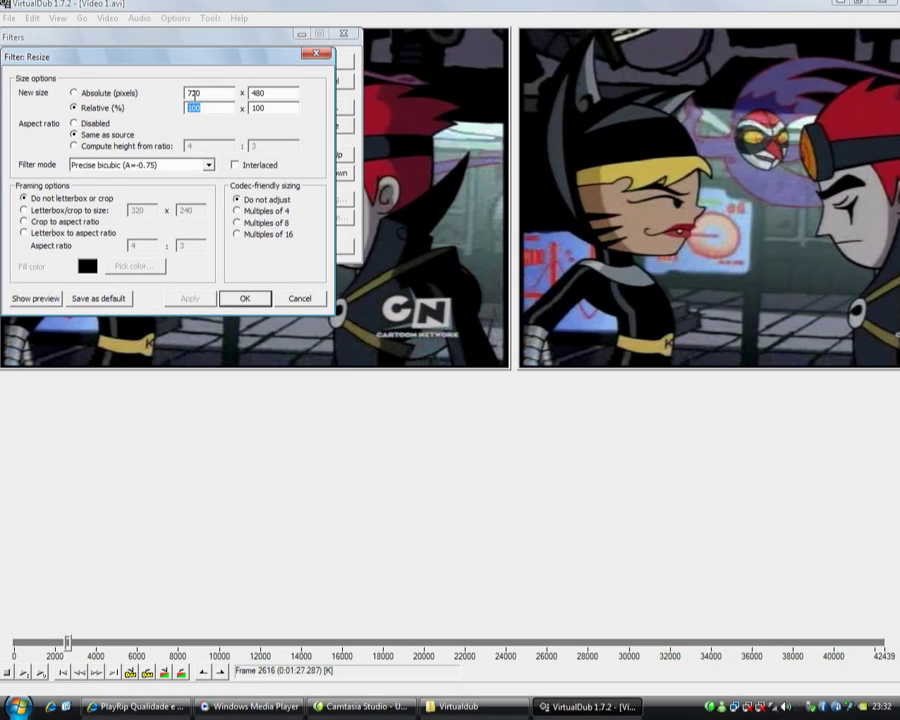
Step: Set the resize filter mode to Lanczos3, keep the 720 x 480 size and accept the filter settings
double_click(196, 93)
double_click(270, 93)
left_click(208, 165)
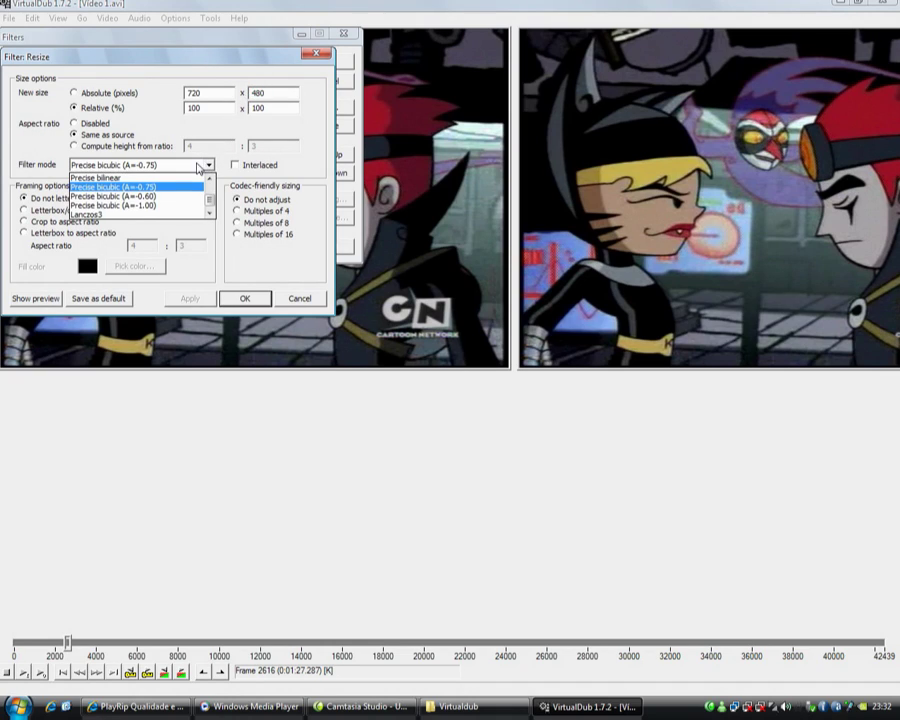
left_click(112, 215)
left_click(245, 299)
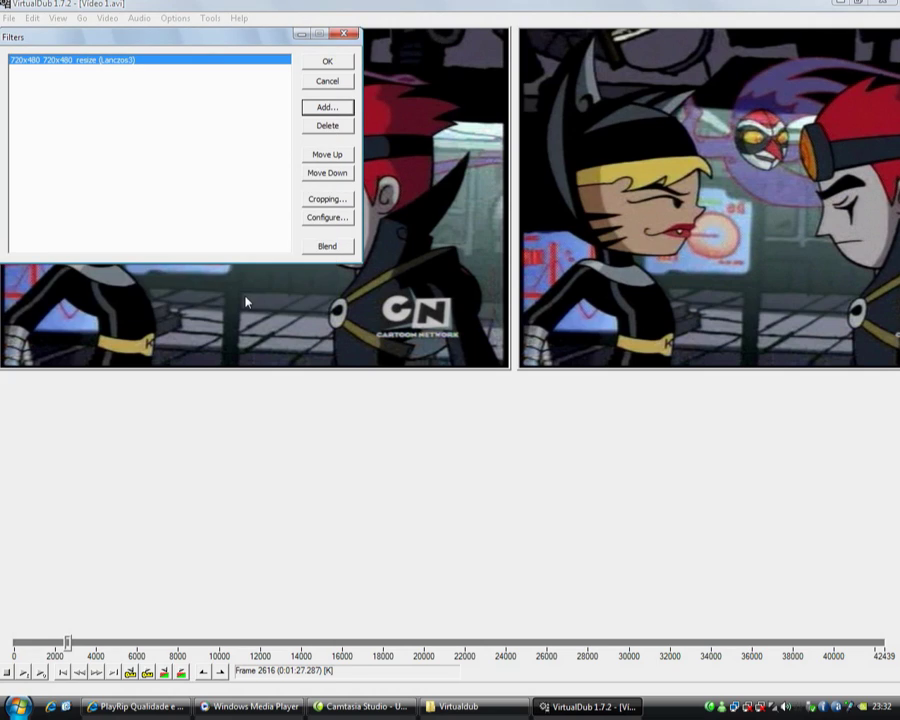
Step: Add the deinterlace filter using the "Blend fields together (best)" mode
left_click(327, 108)
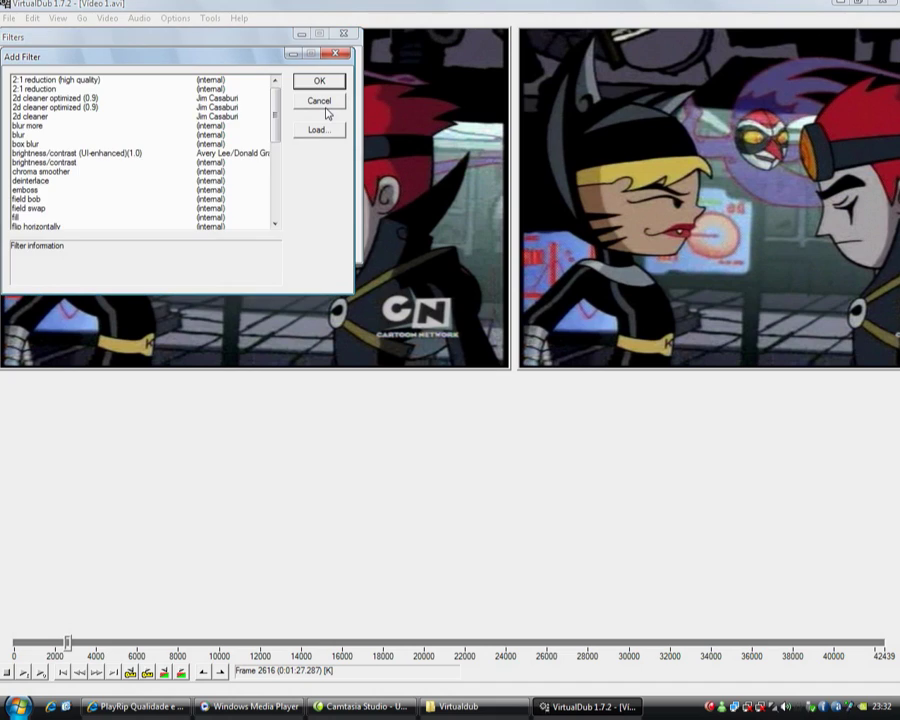
left_click(72, 155)
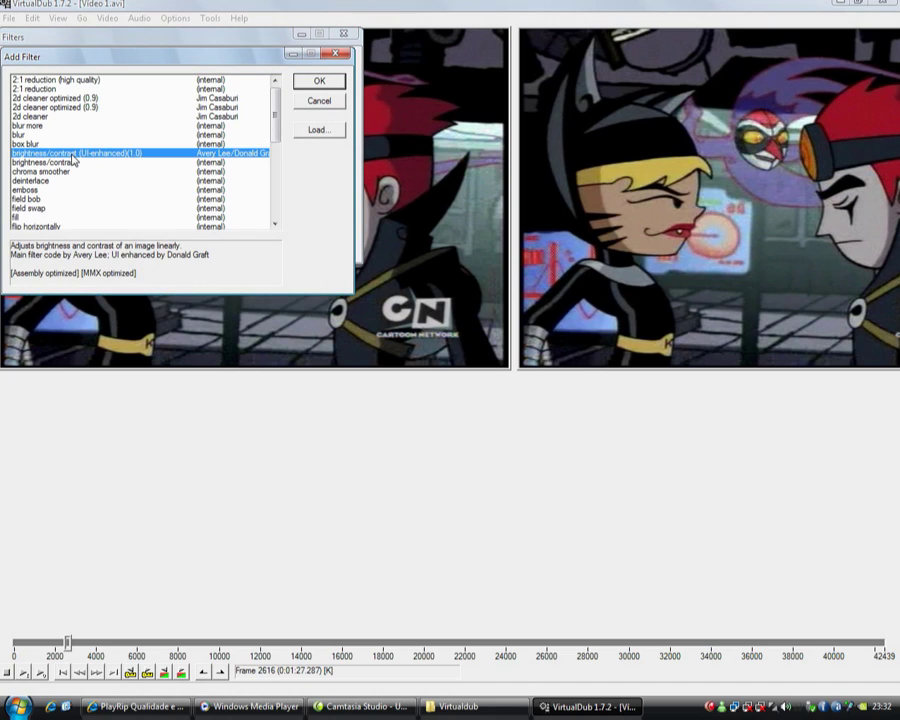
left_click(63, 181)
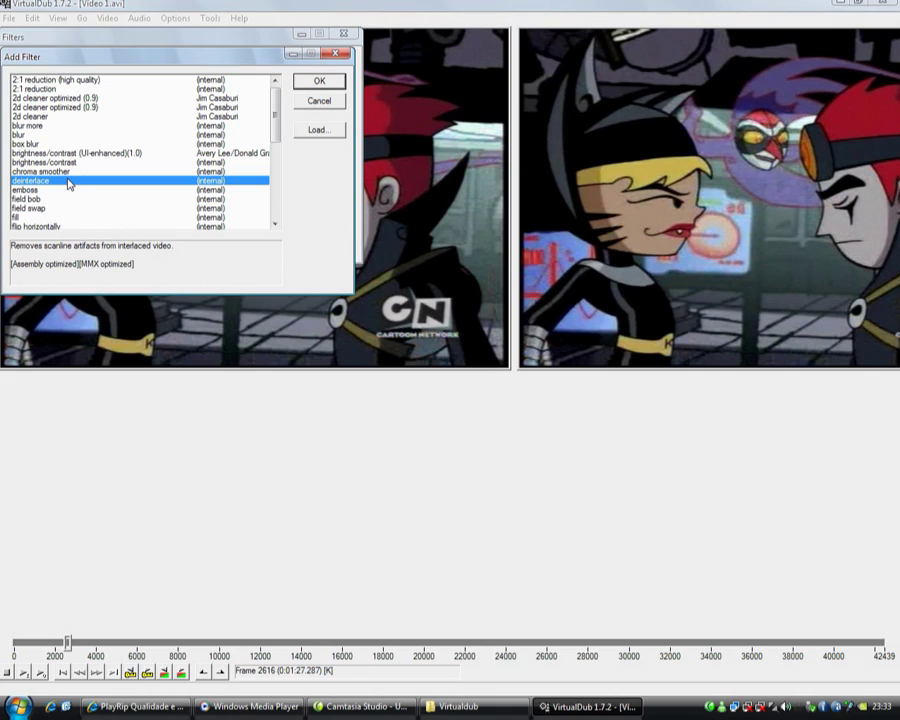
left_click(320, 84)
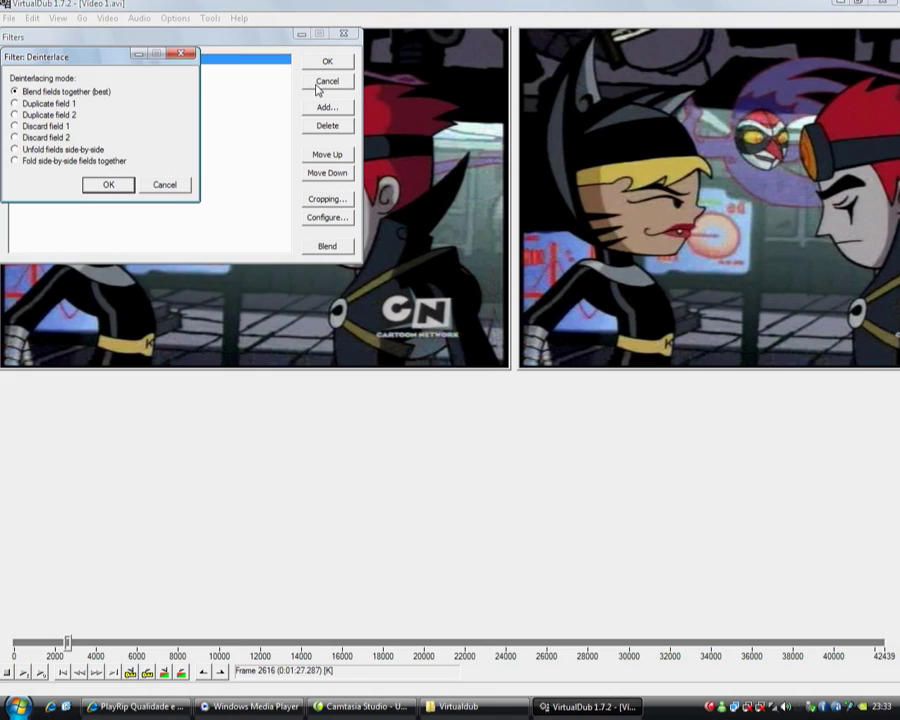
left_click(108, 188)
Step: Add the brightness/contrast (UI-enhanced)(1.0) filter and raise its contrast to 112 while previewing frame 2929
left_click(310, 108)
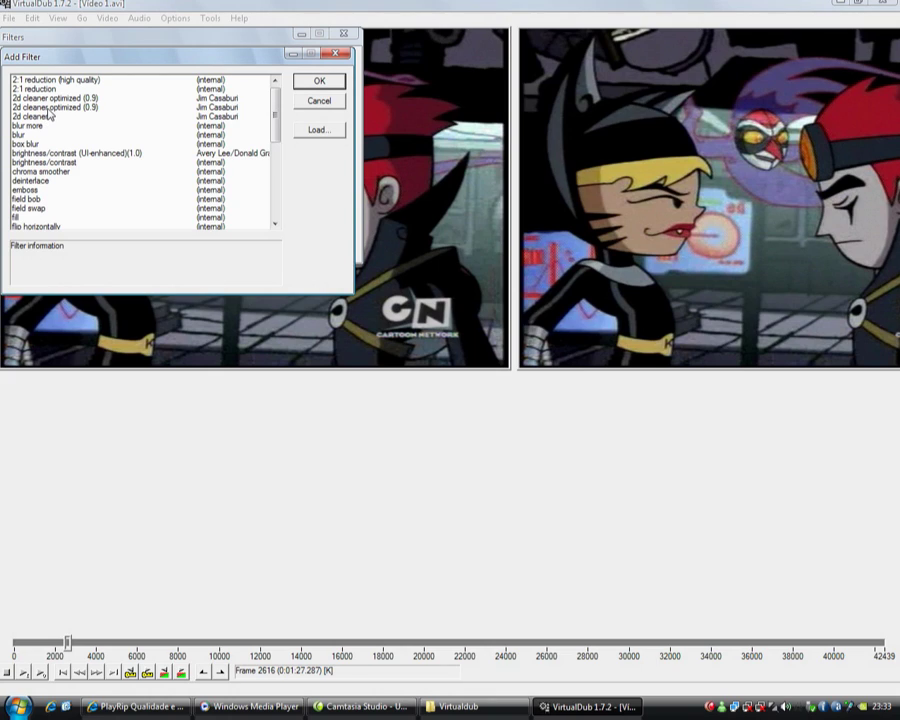
left_click(94, 155)
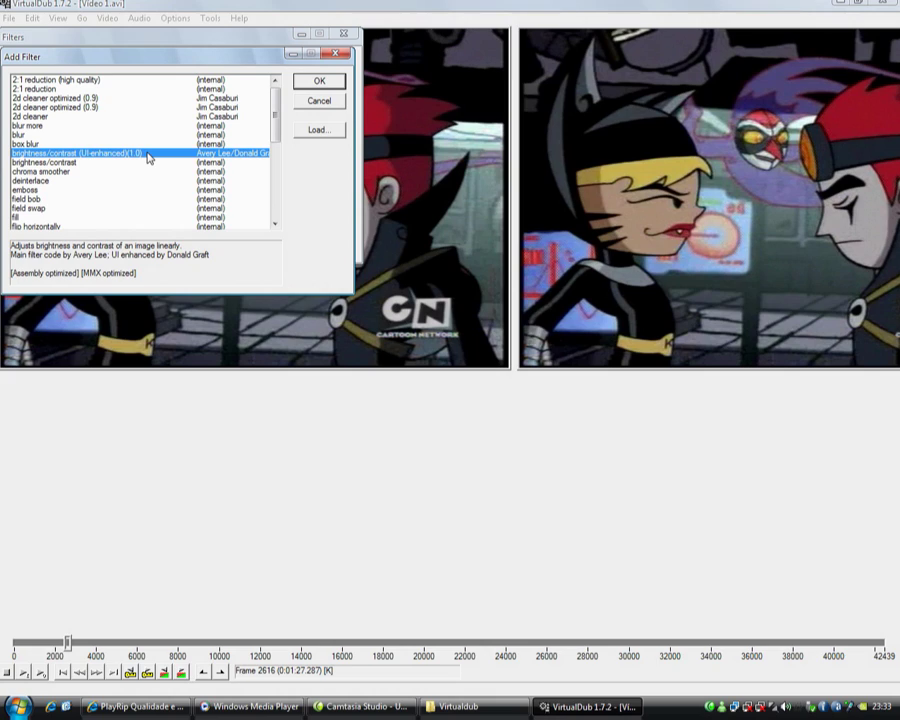
left_click(320, 84)
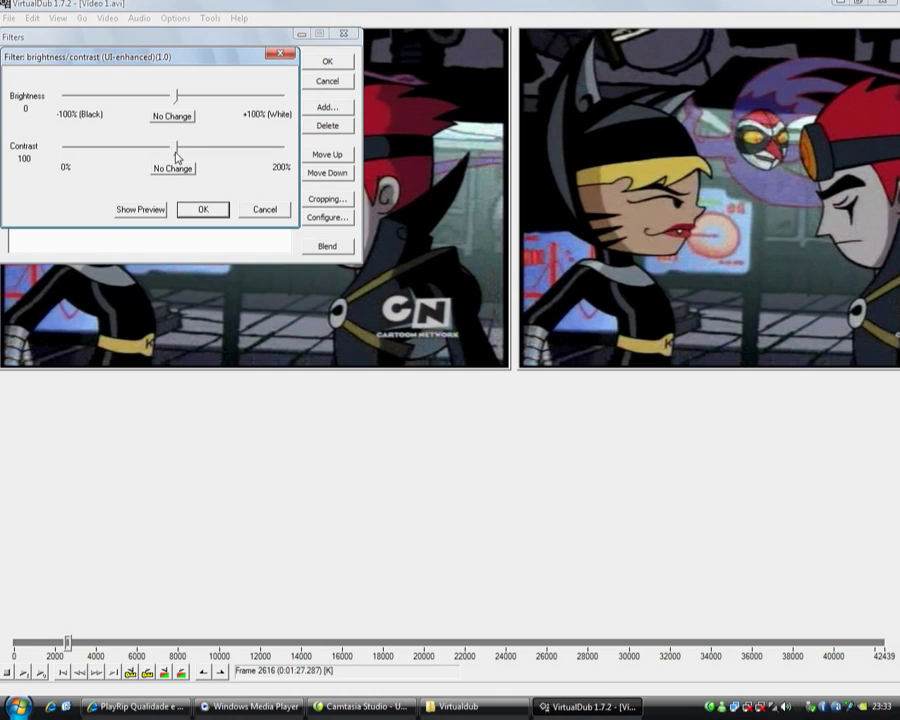
left_click(150, 208)
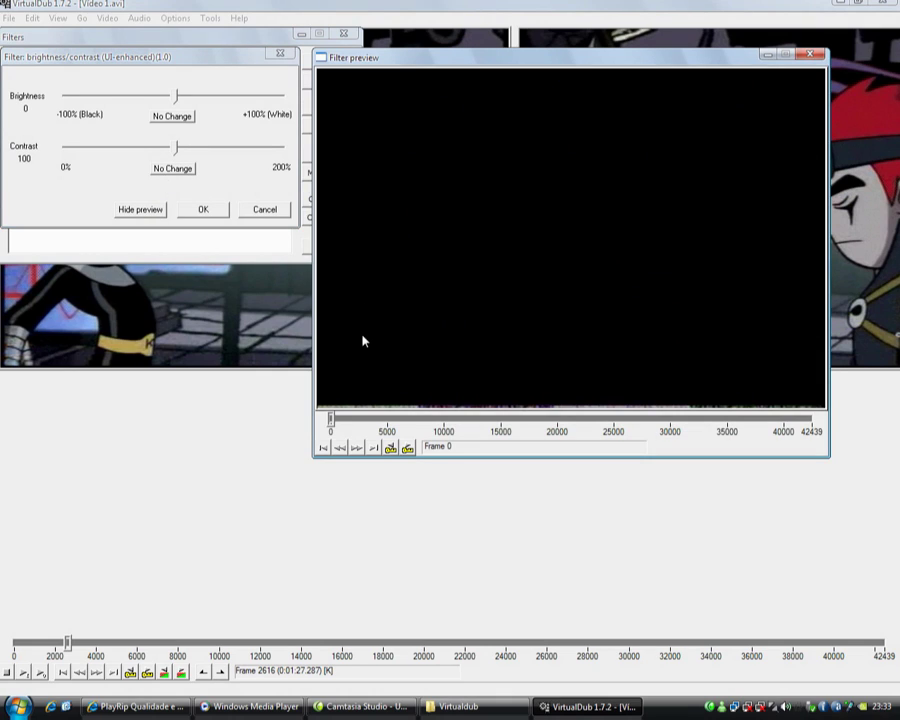
left_click_drag(331, 419, 364, 420)
left_click(201, 181)
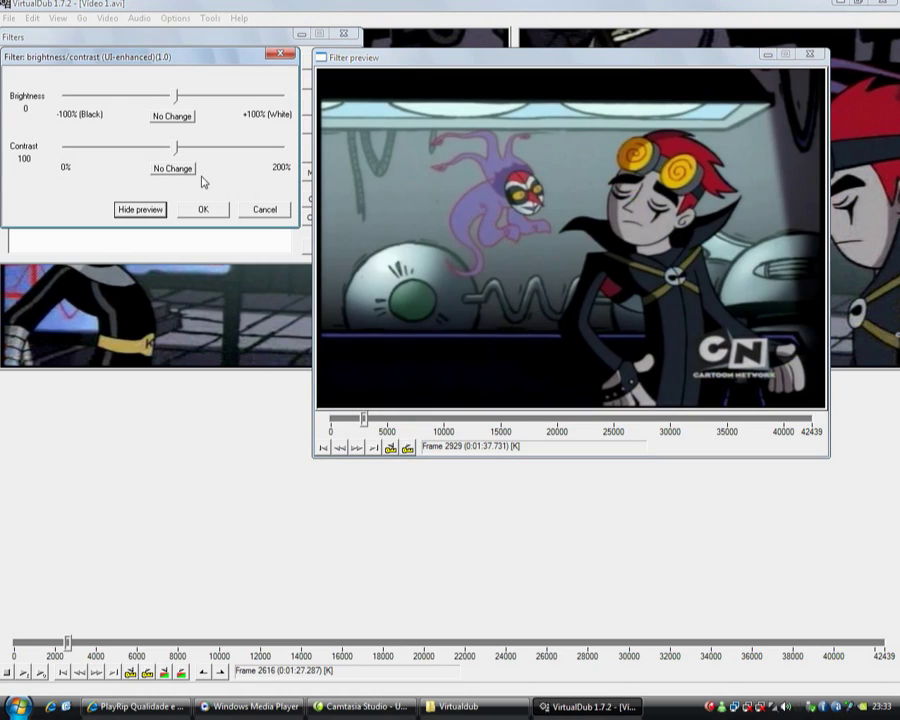
left_click_drag(176, 150, 189, 150)
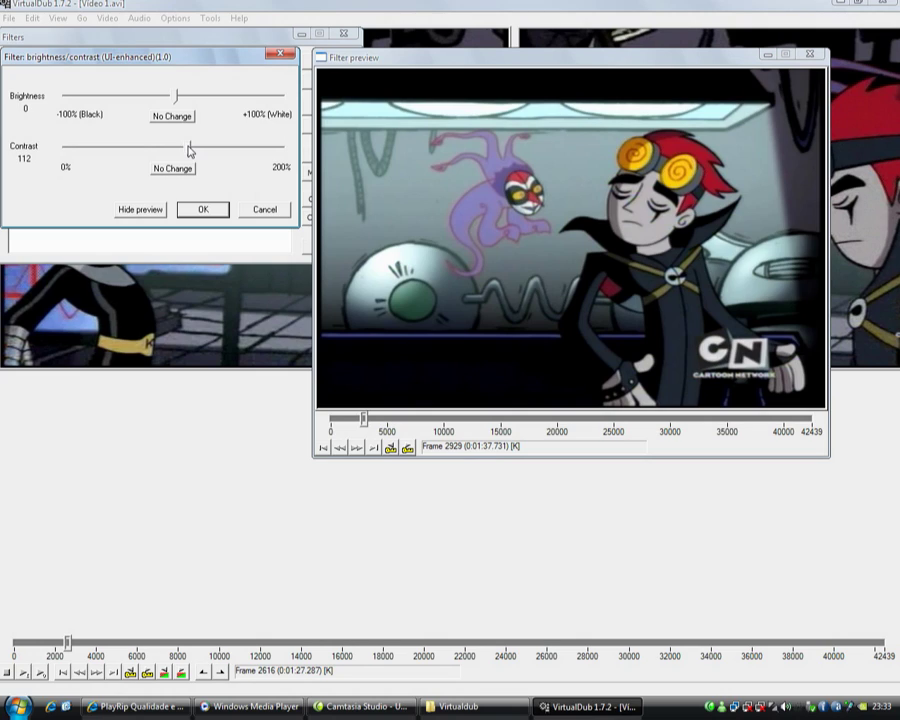
left_click(203, 212)
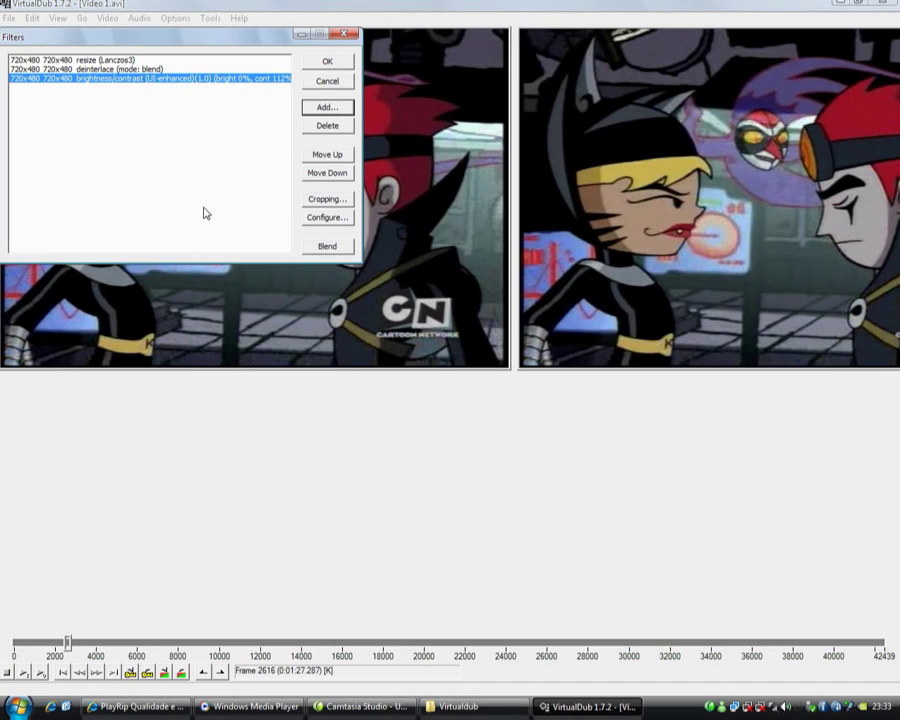
Step: Add the second 2d cleaner optimized (0.9) filter with a blending threshold of 12 and accept the filter list
left_click(325, 109)
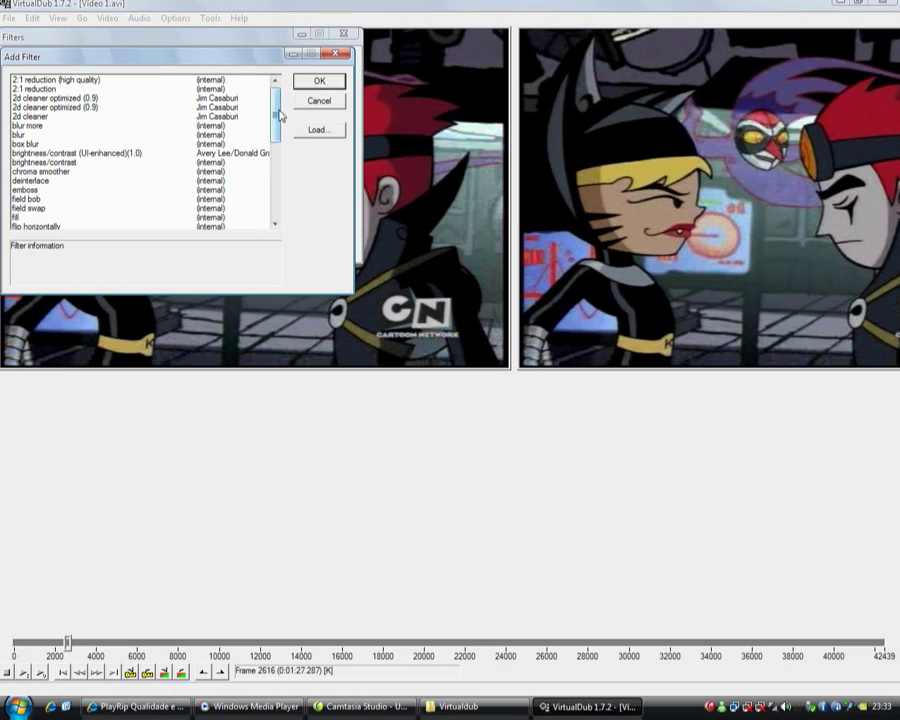
left_click(75, 108)
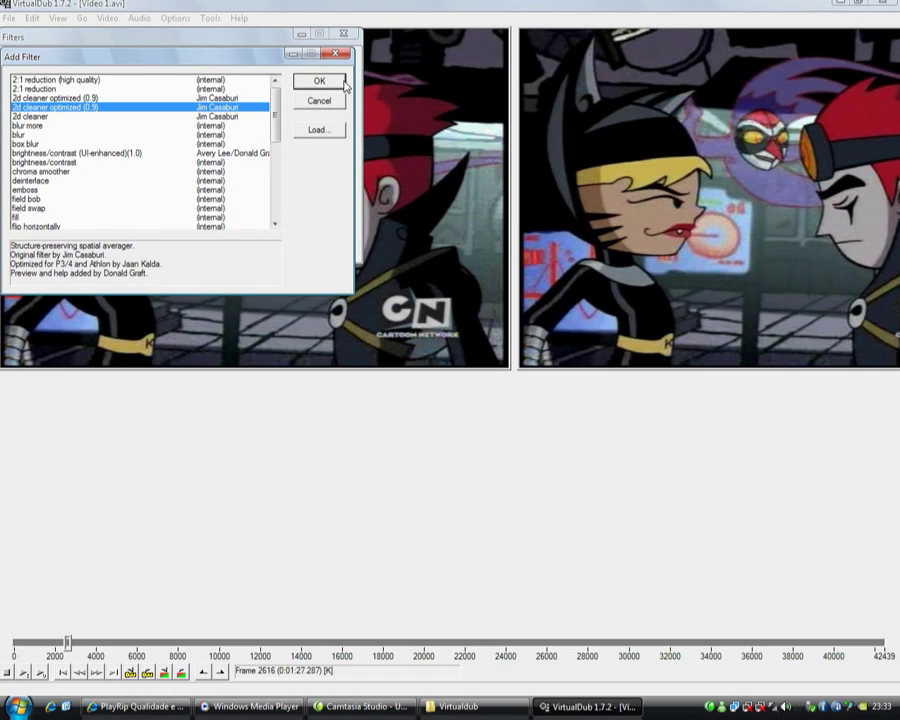
left_click(342, 82)
double_click(126, 89)
type("12")
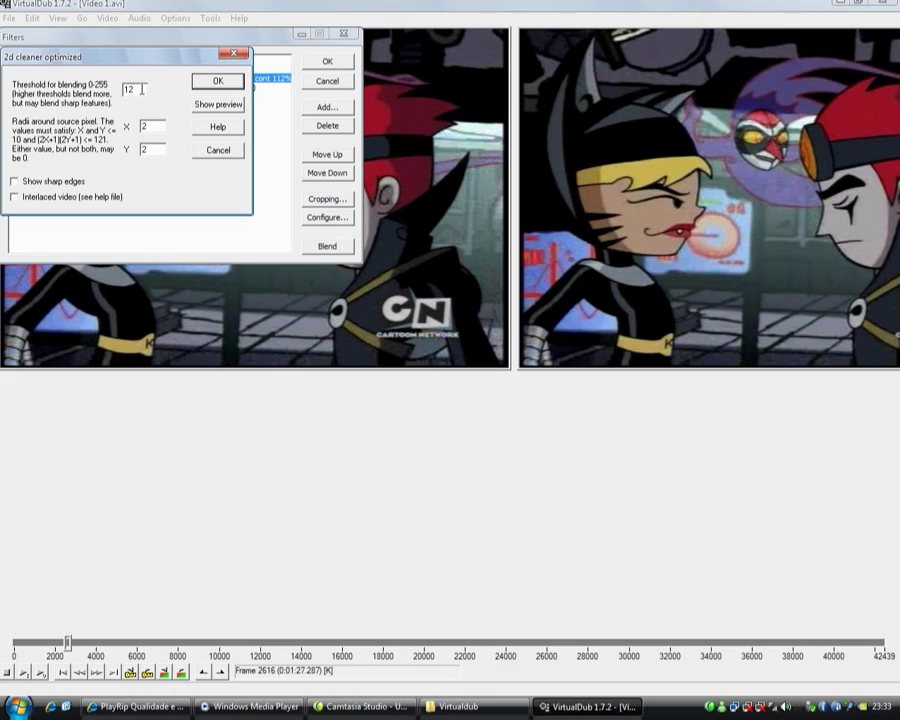
left_click(218, 84)
left_click(220, 84)
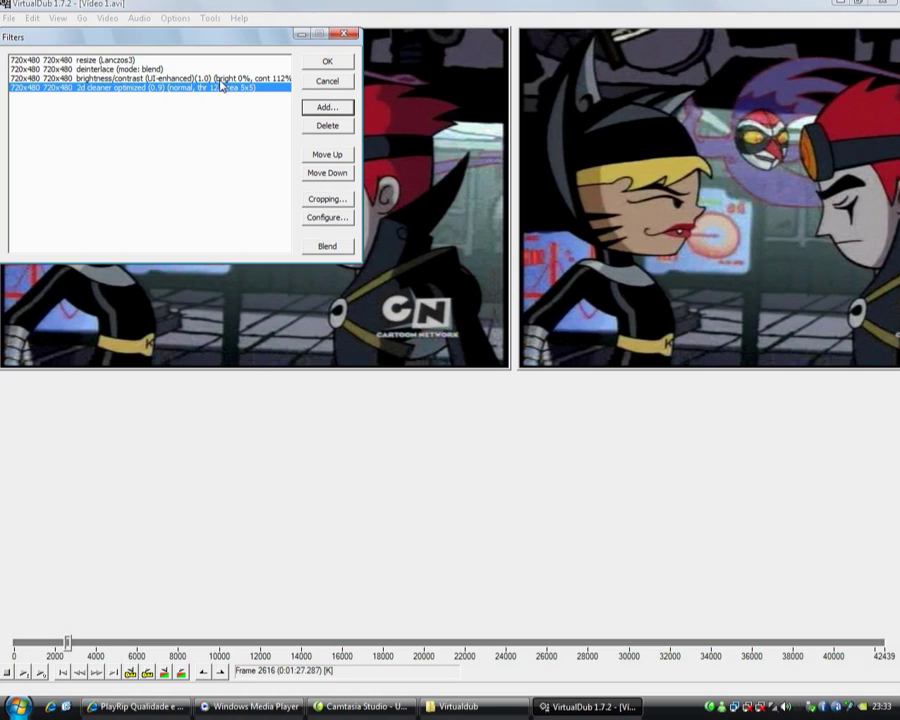
left_click(342, 67)
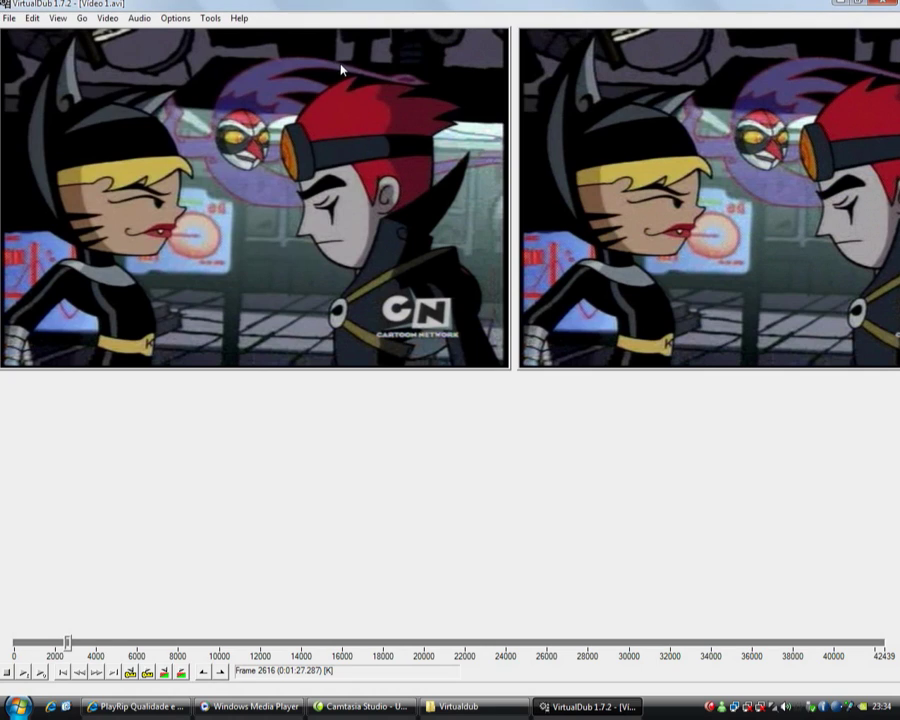
Step: Switch the audio to full processing mode and reopen the audio options
left_click(139, 18)
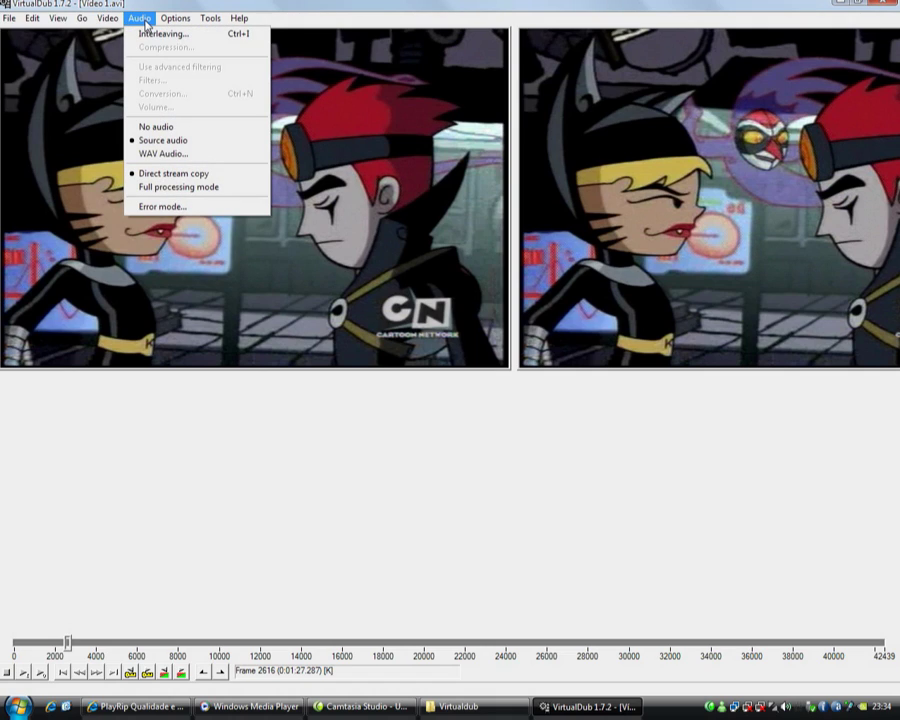
left_click(169, 188)
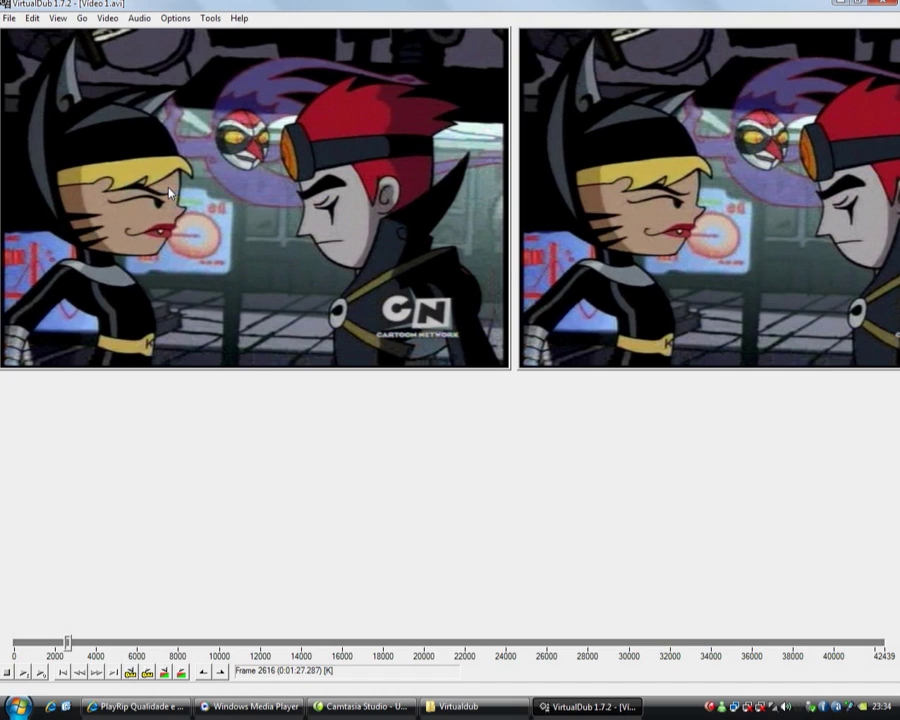
left_click(139, 18)
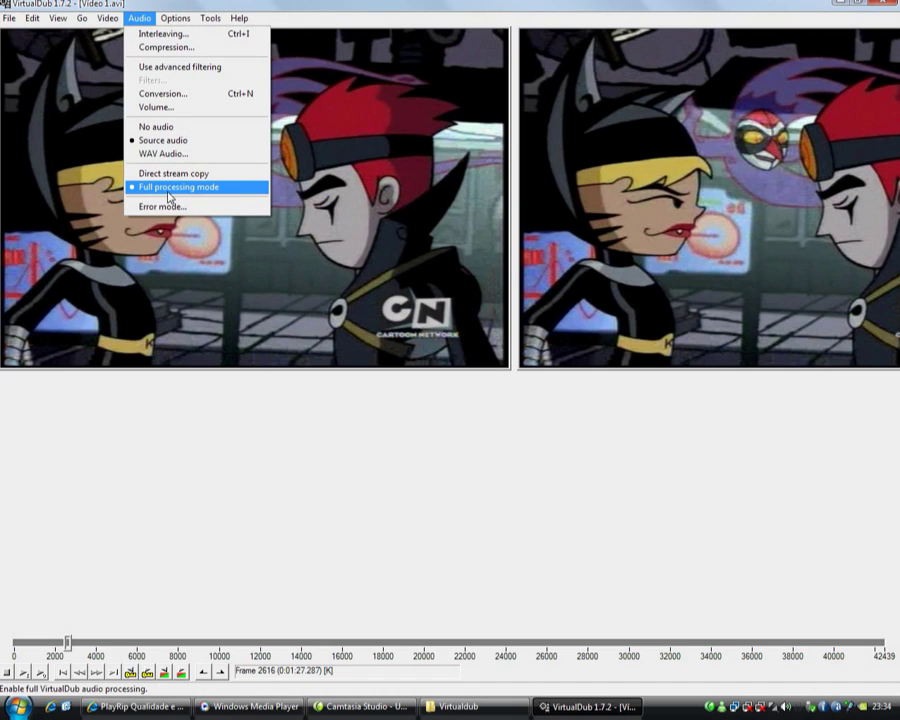
Step: Compress the audio with the first MPEG Layer-3 codec at 56 kBit/s, 24,000 Hz, Stereo
left_click(223, 54)
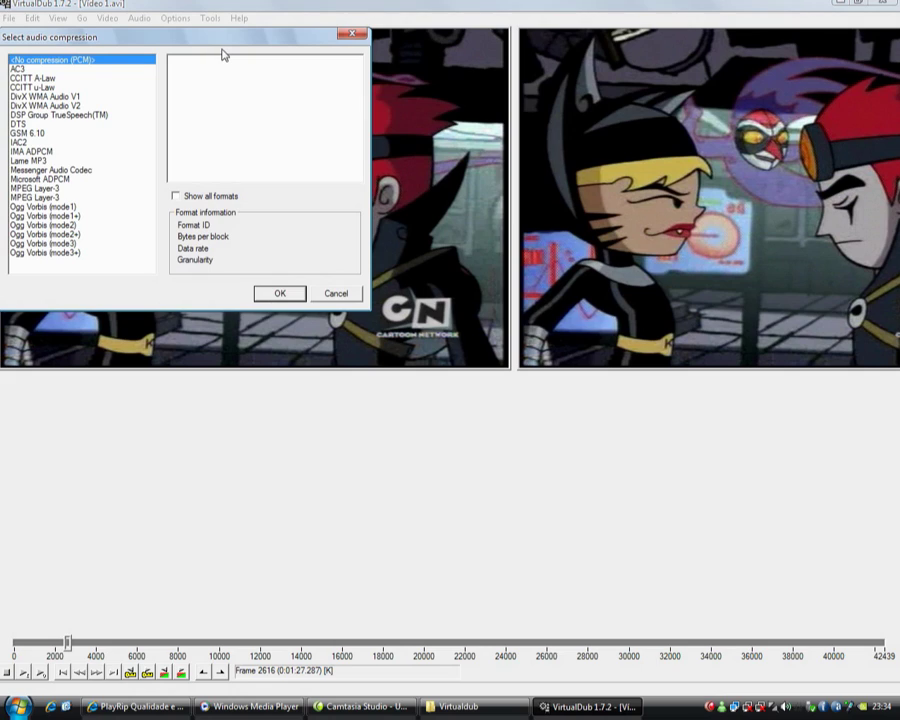
left_click(82, 198)
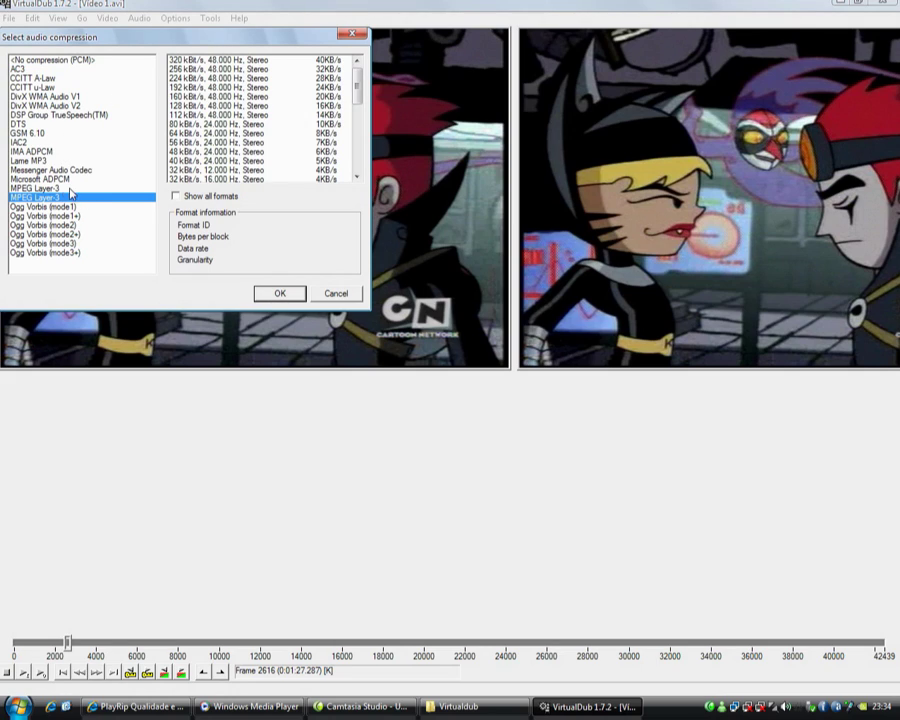
left_click(88, 188)
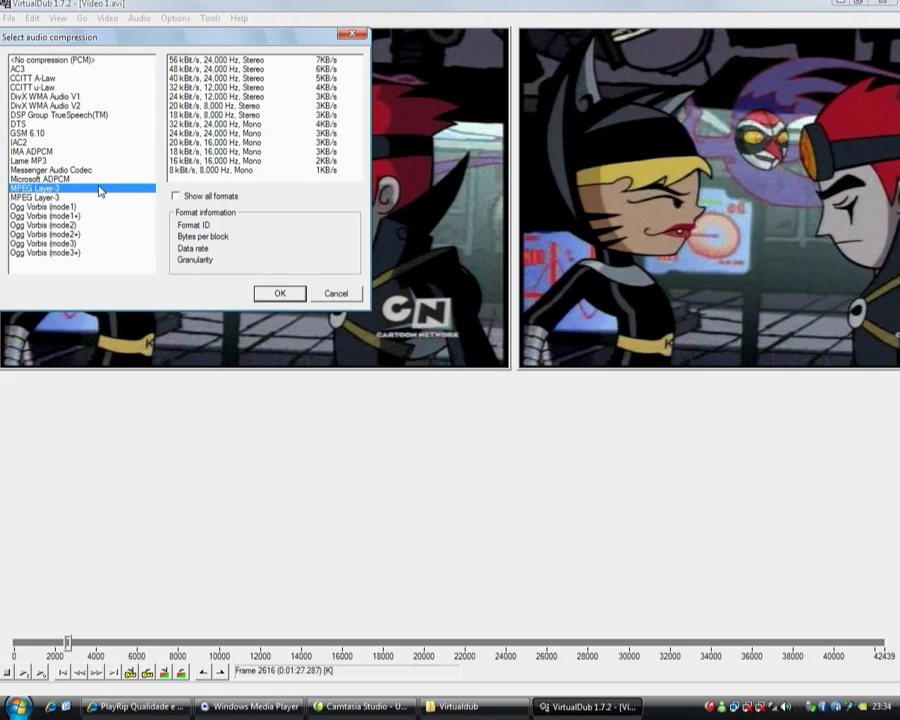
left_click(229, 61)
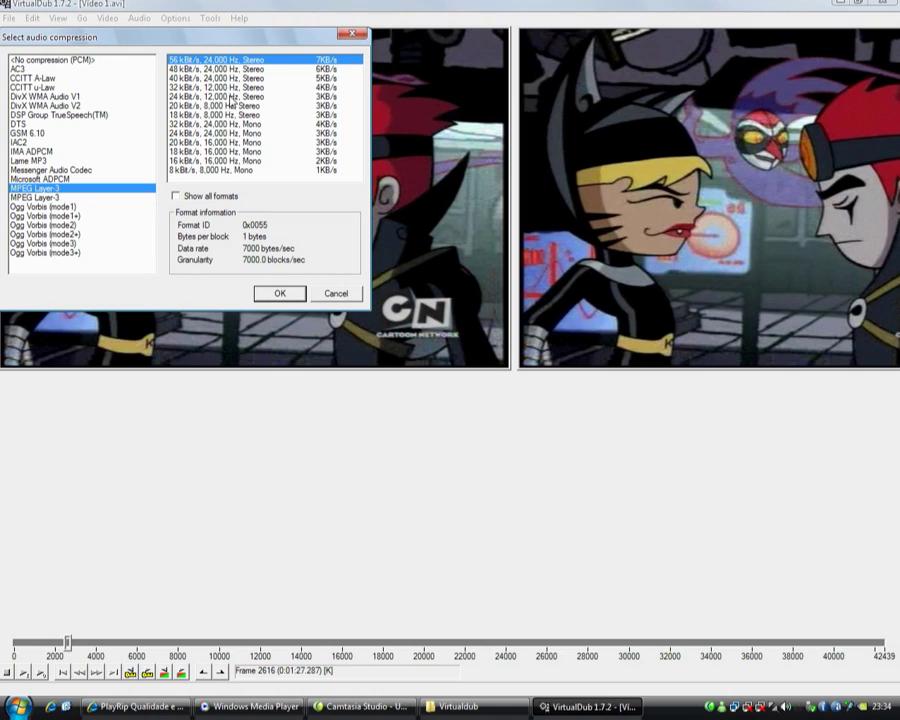
left_click(270, 296)
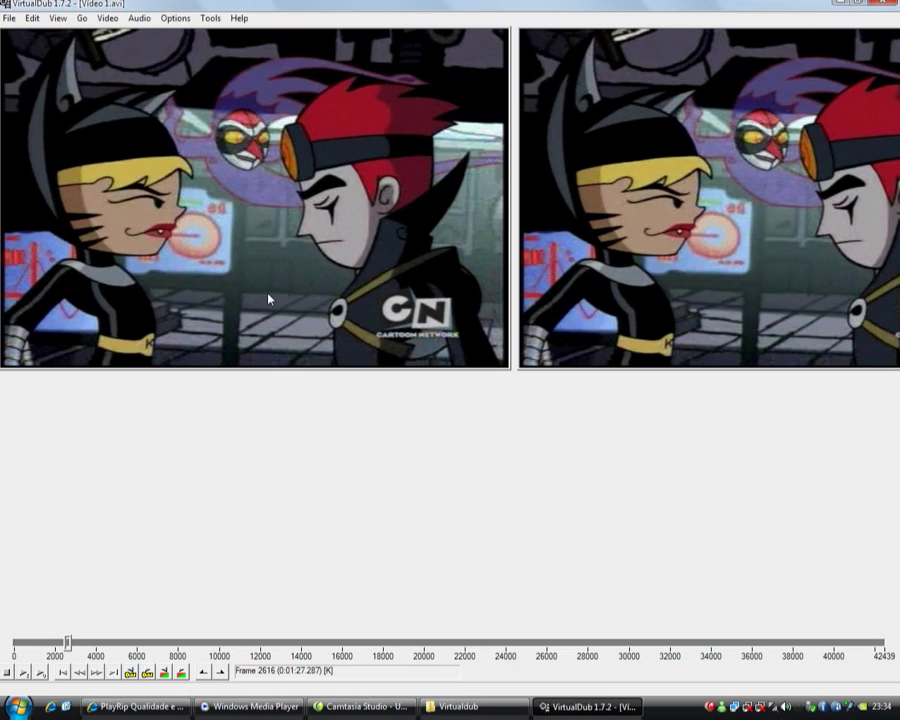
Step: Choose the DivX Pro(tm) 5.2.1 Codec for video compression and finish its profile setup with the High Definition certified profile
left_click(108, 19)
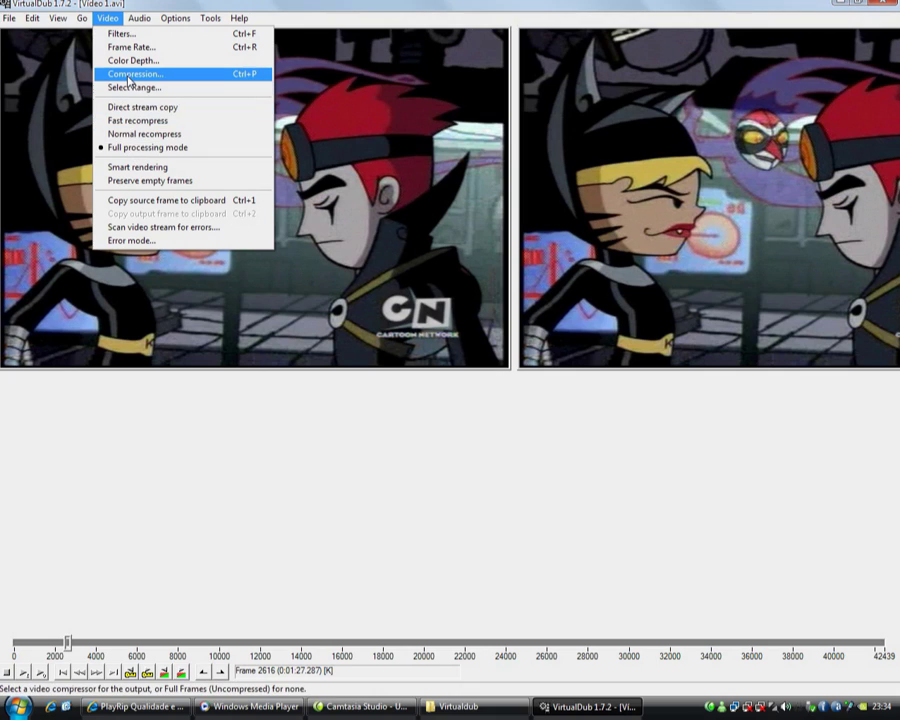
left_click(187, 80)
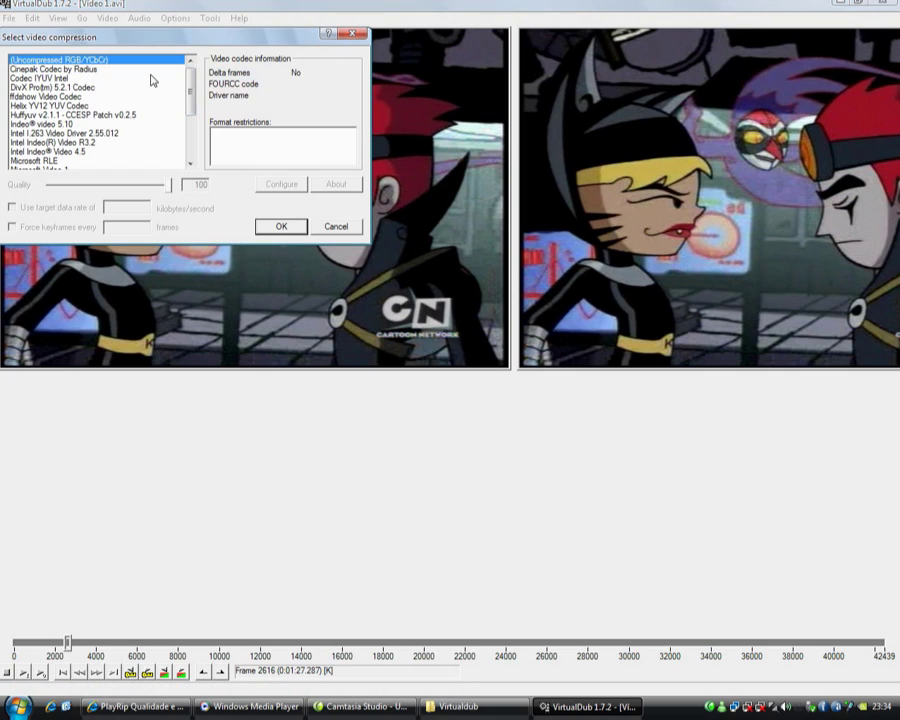
left_click(67, 88)
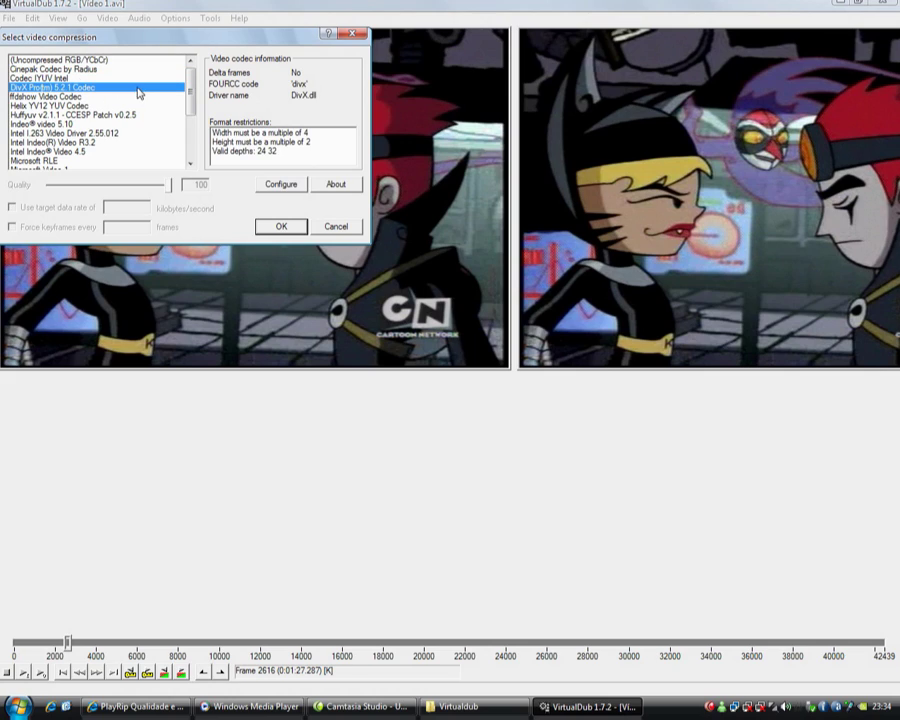
left_click(273, 189)
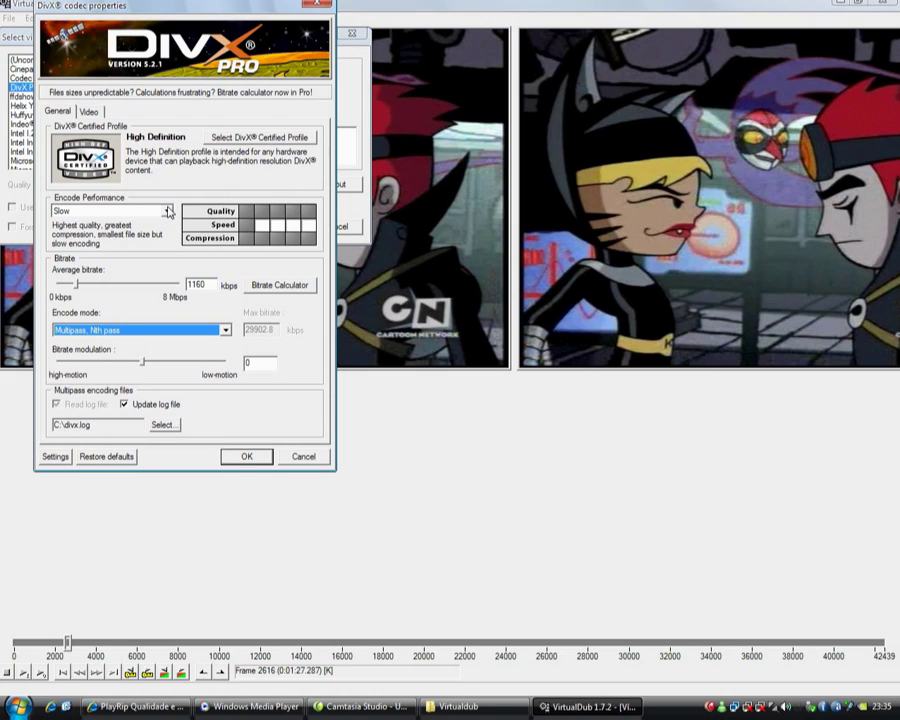
left_click(214, 138)
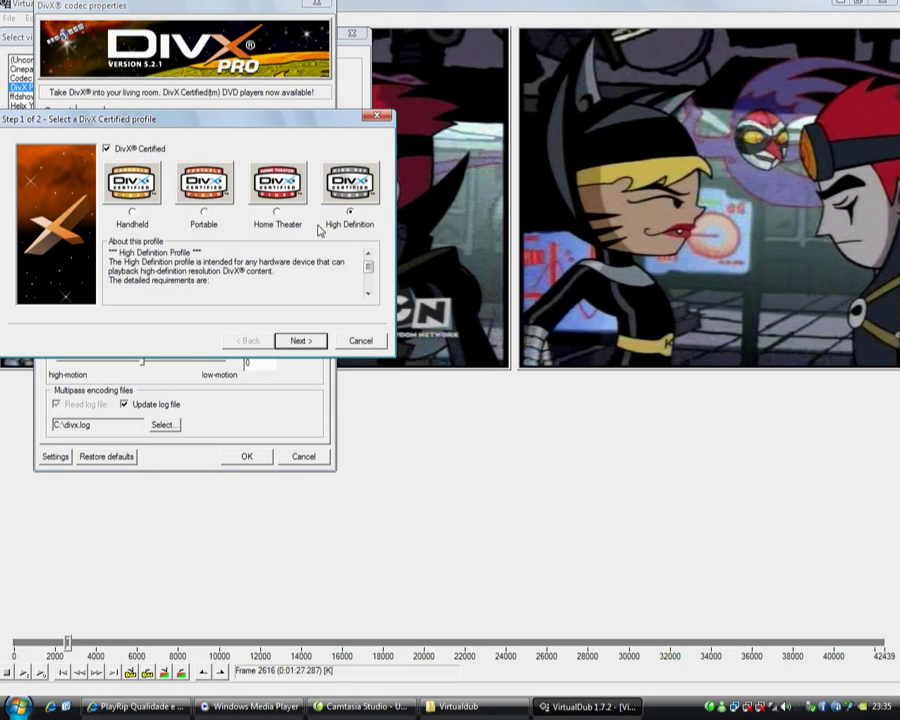
left_click(298, 340)
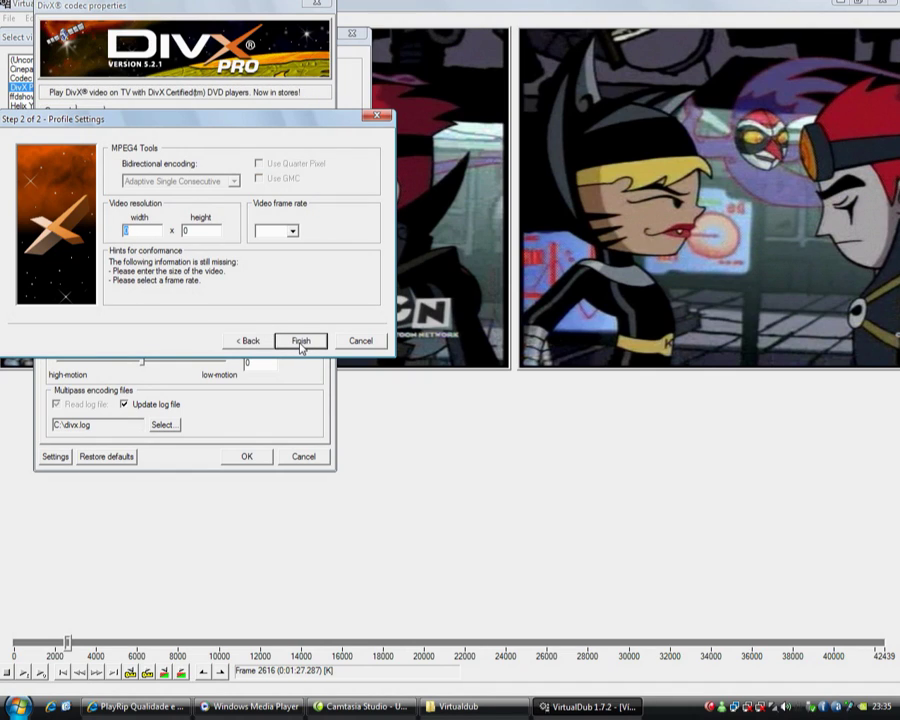
left_click(302, 341)
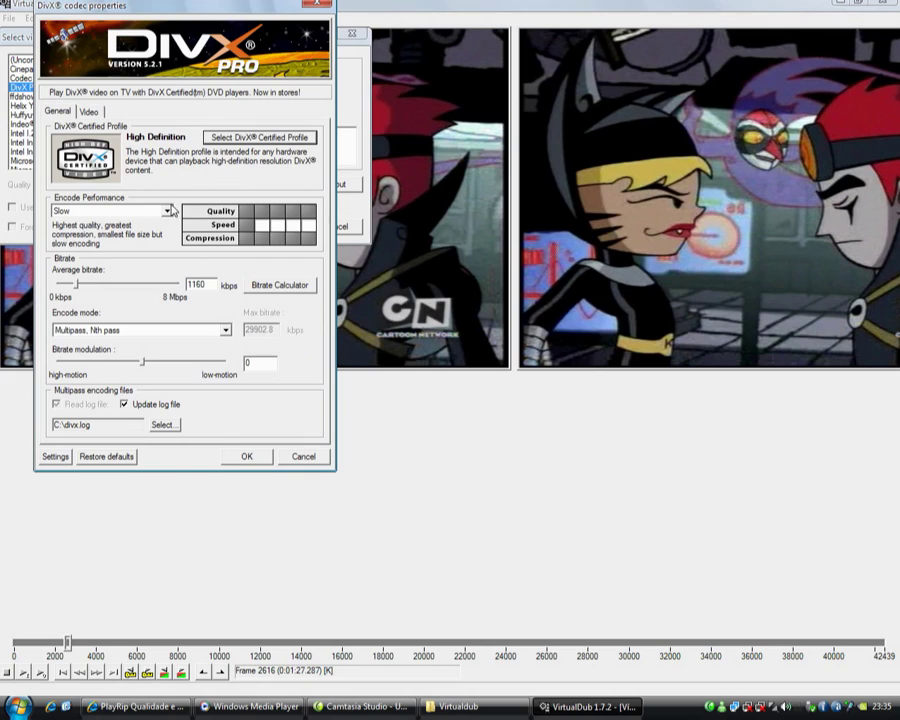
Step: Configure DivX with Slow encode performance and Multipass, 1st pass encode mode, and accept the video compression settings
left_click(168, 211)
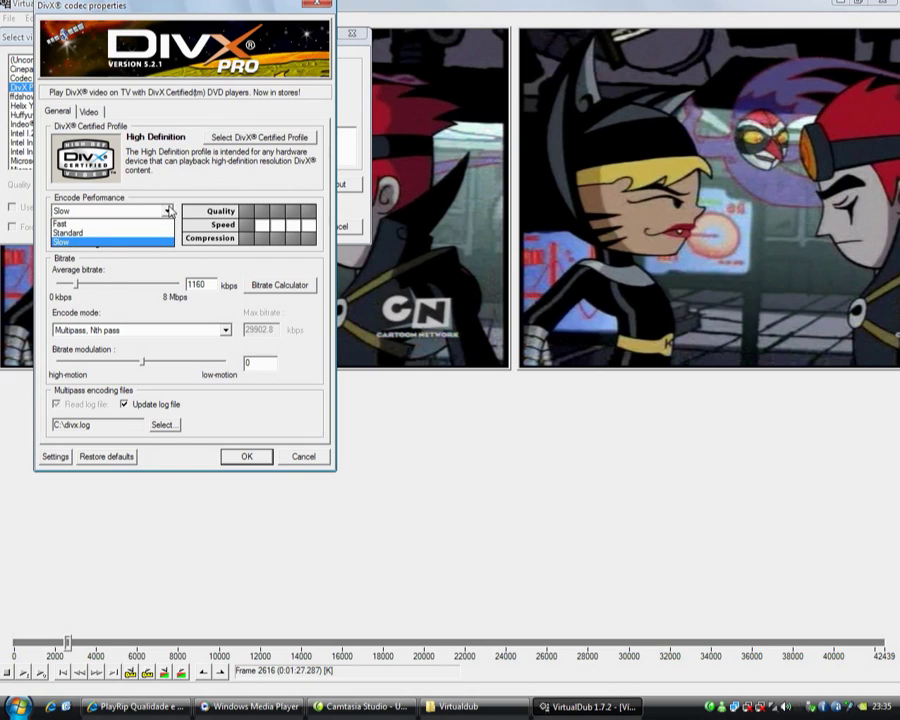
left_click(78, 243)
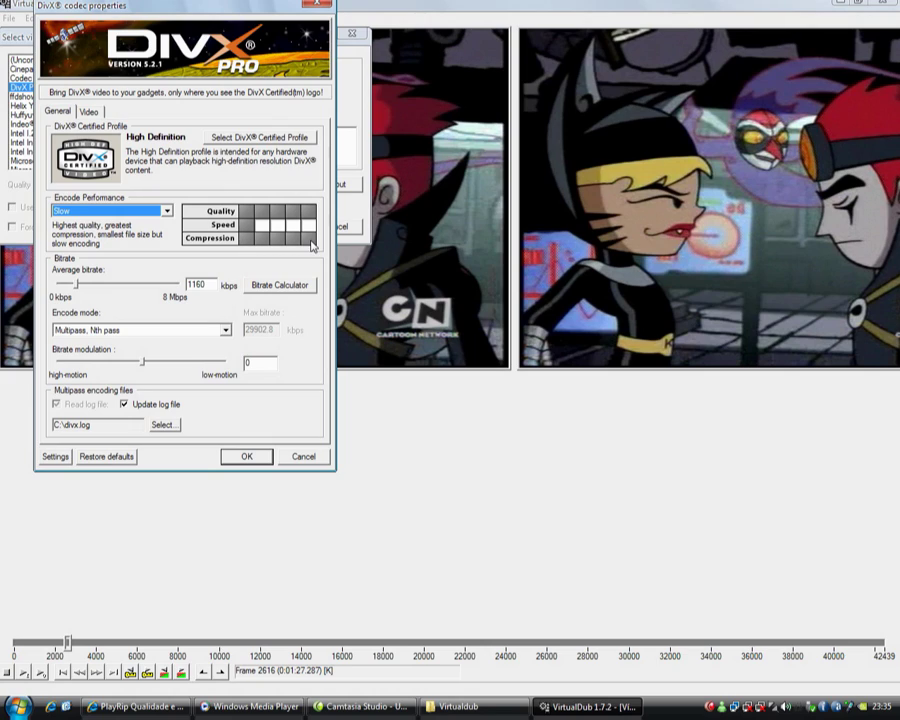
double_click(196, 285)
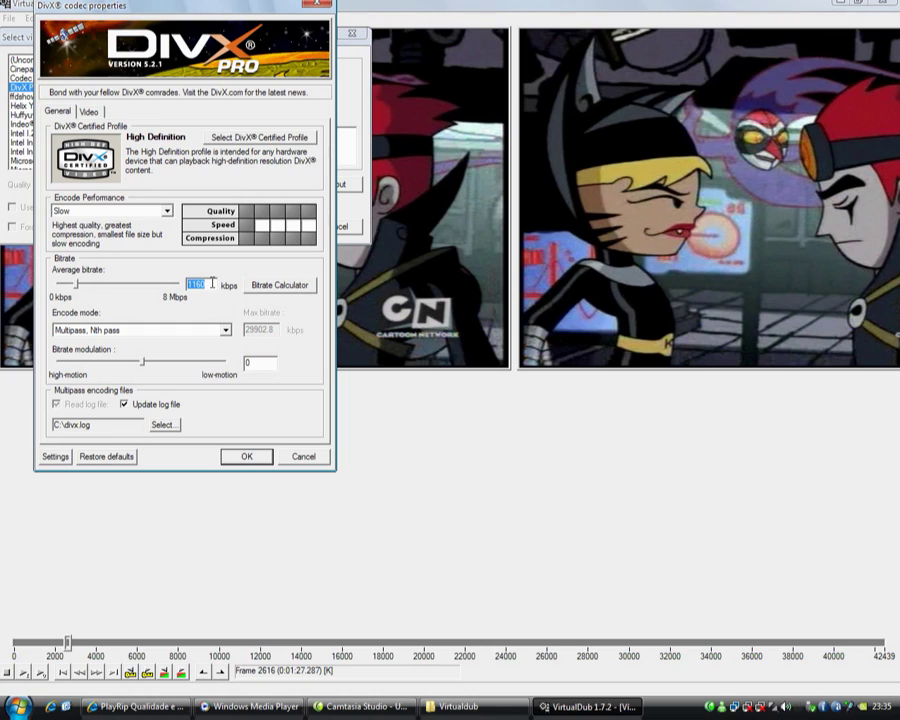
left_click(228, 332)
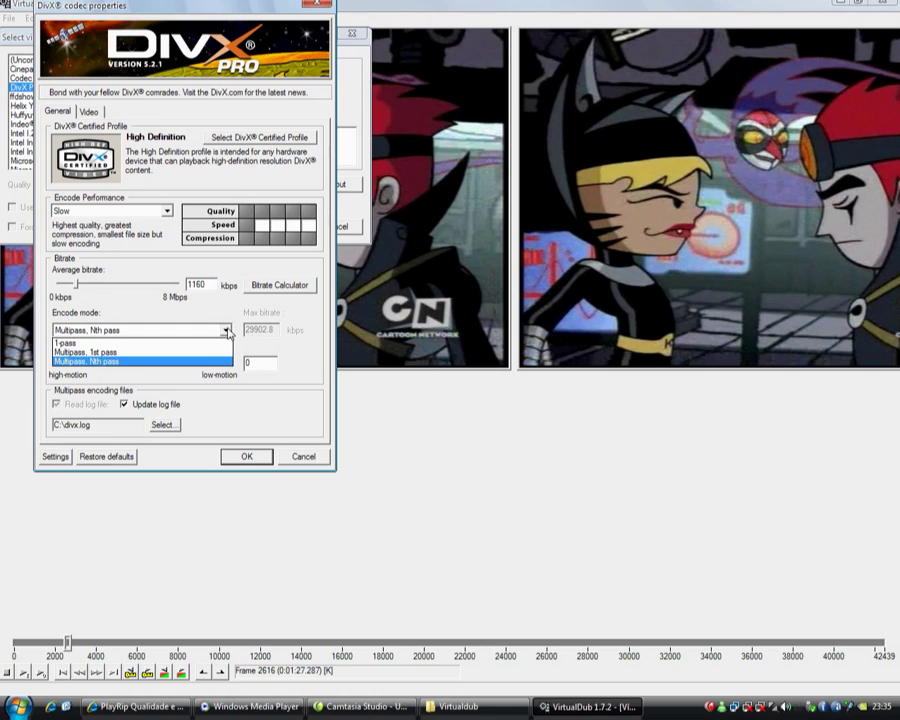
left_click(130, 354)
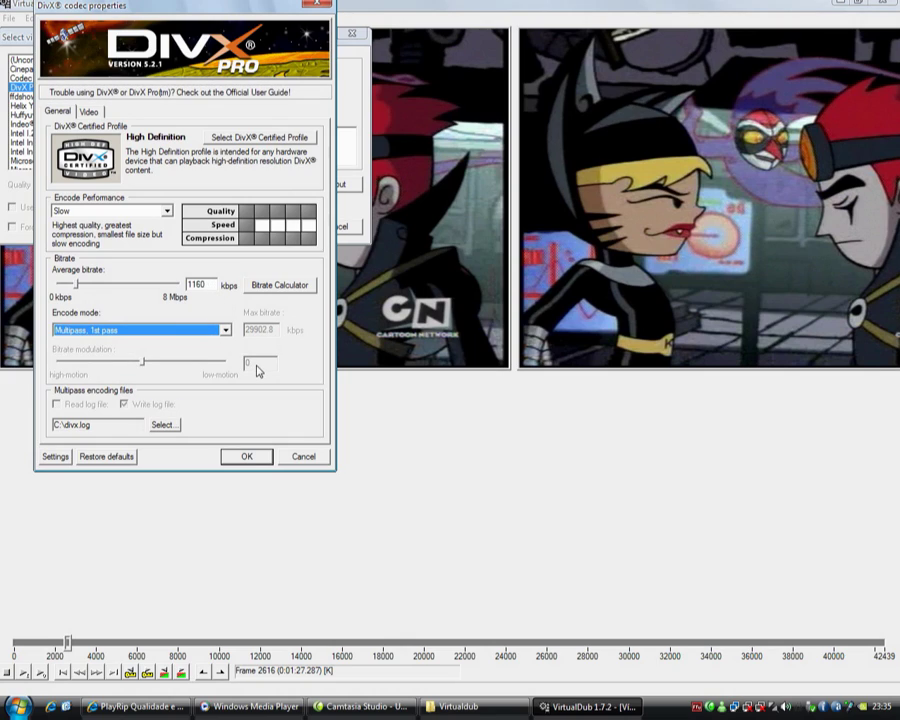
double_click(98, 425)
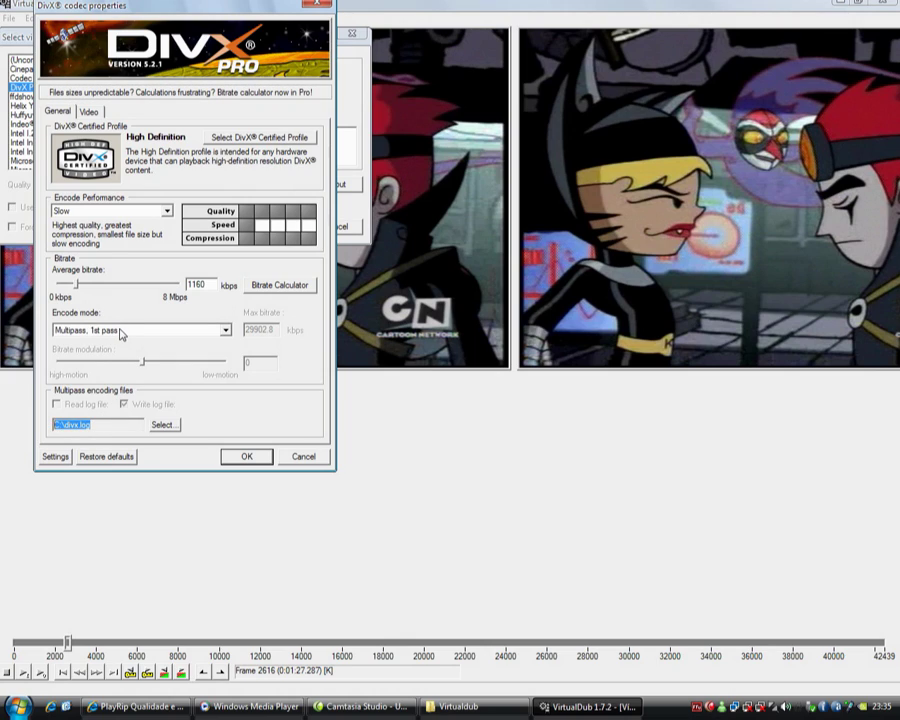
left_click(245, 457)
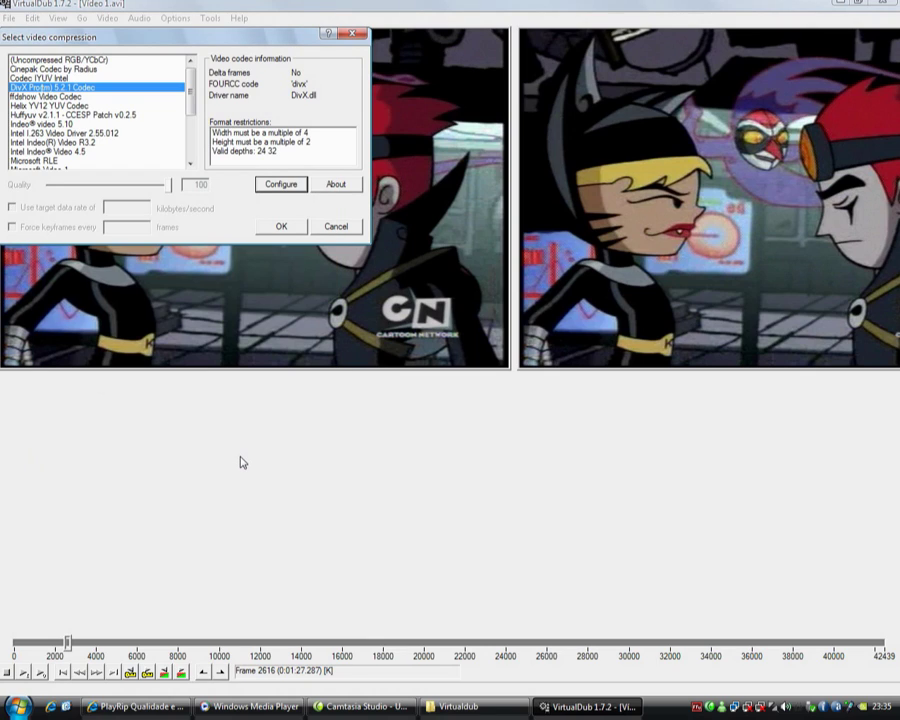
left_click(268, 228)
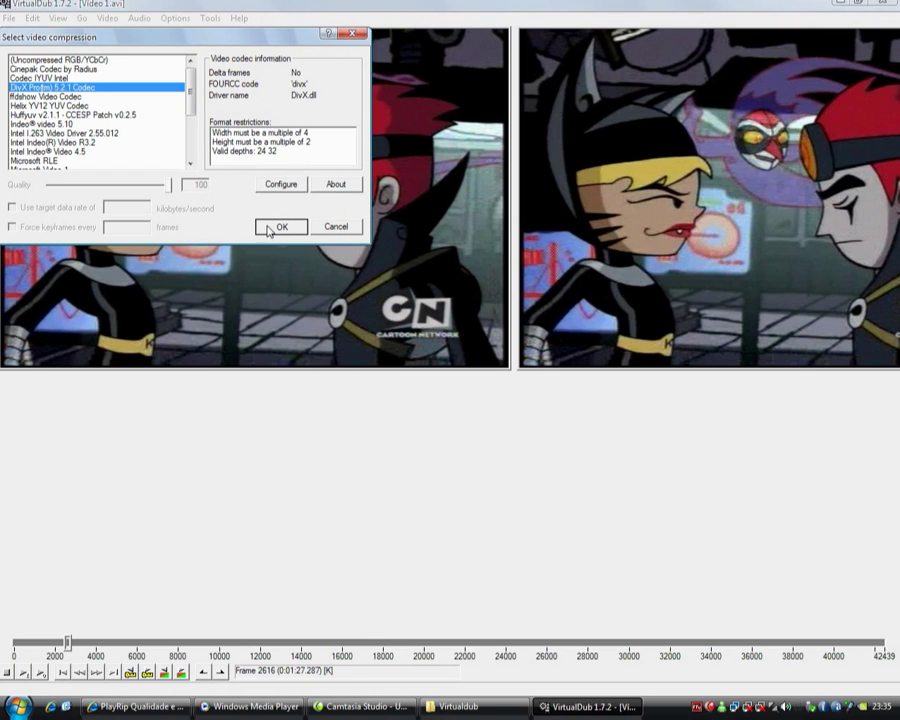
left_click(268, 228)
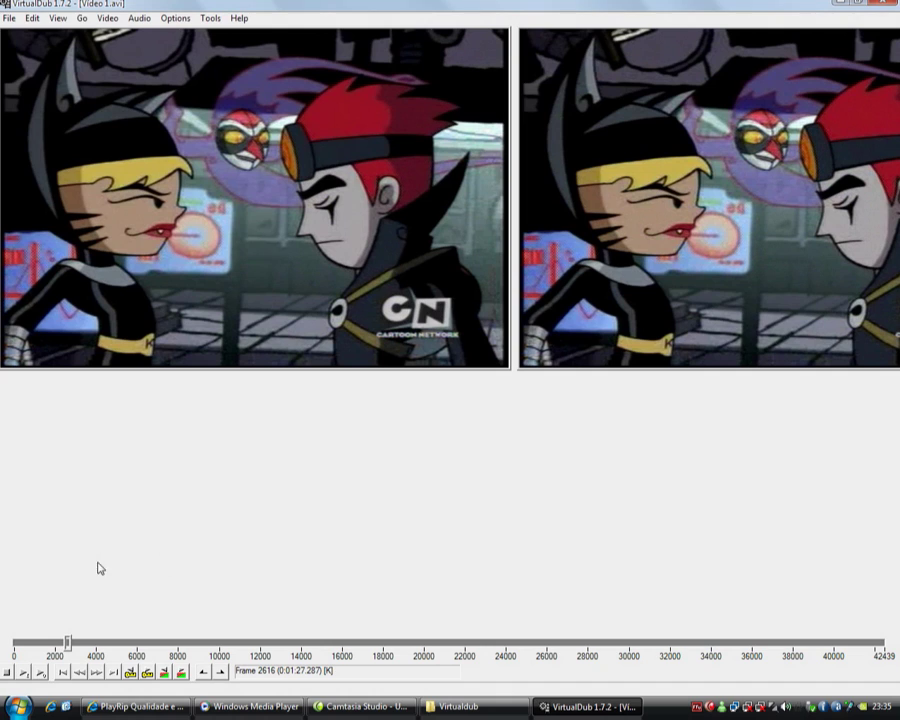
Step: Narrow the input and output video panes to fit side by side and compare them at frames 4853 and 7469
left_click_drag(66, 643, 113, 645)
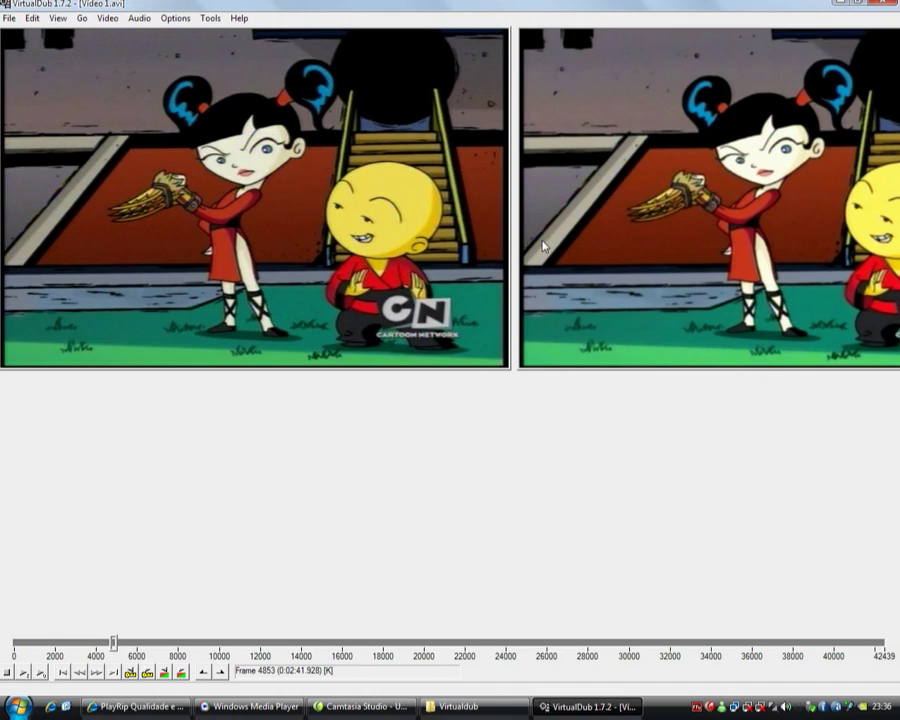
left_click_drag(506, 240, 358, 240)
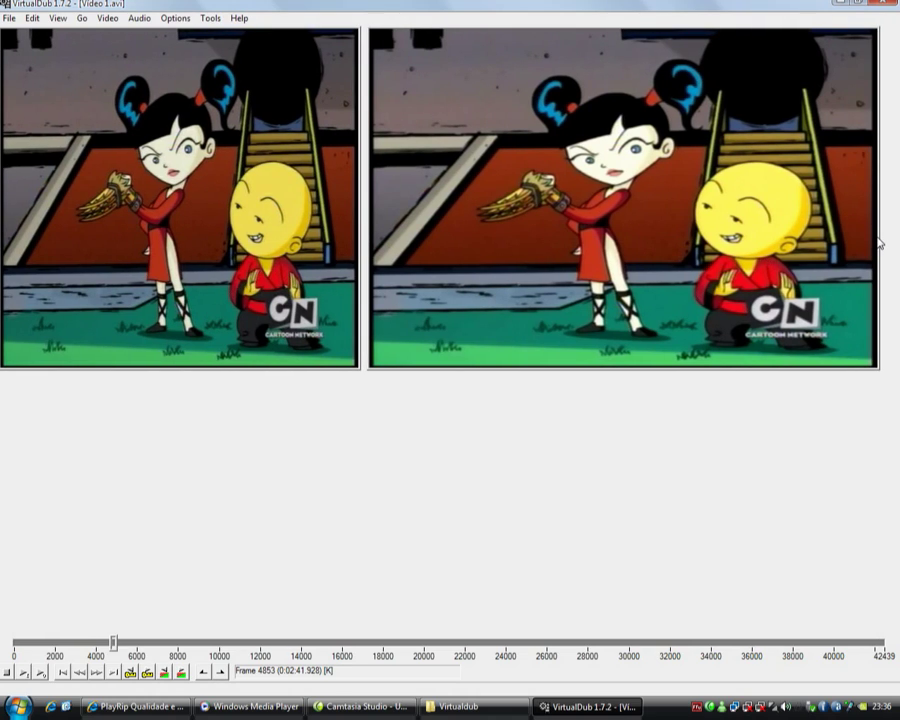
left_click_drag(878, 240, 764, 240)
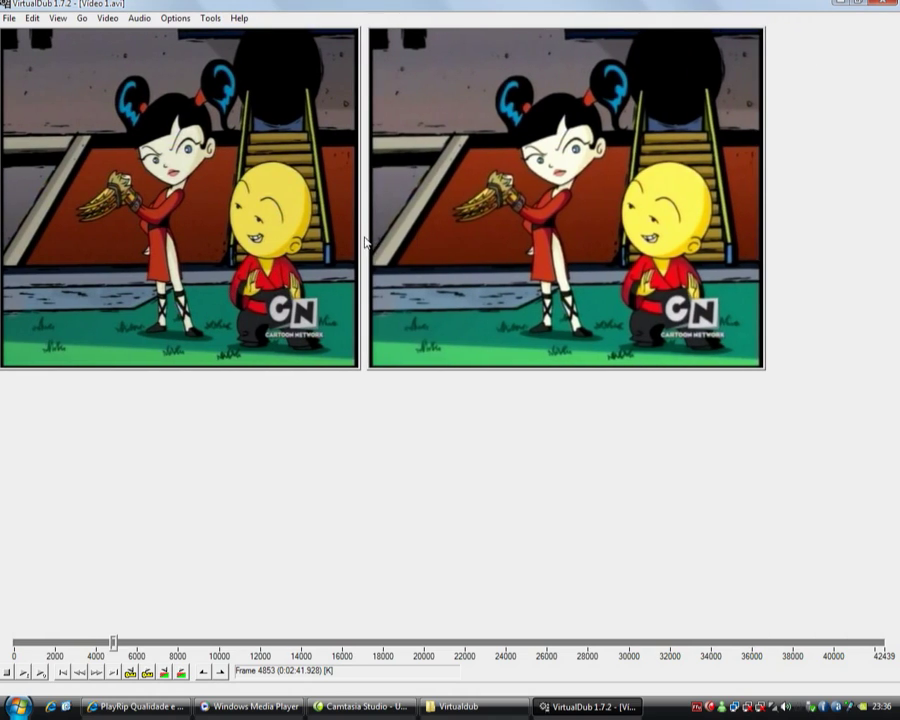
left_click_drag(359, 237, 397, 236)
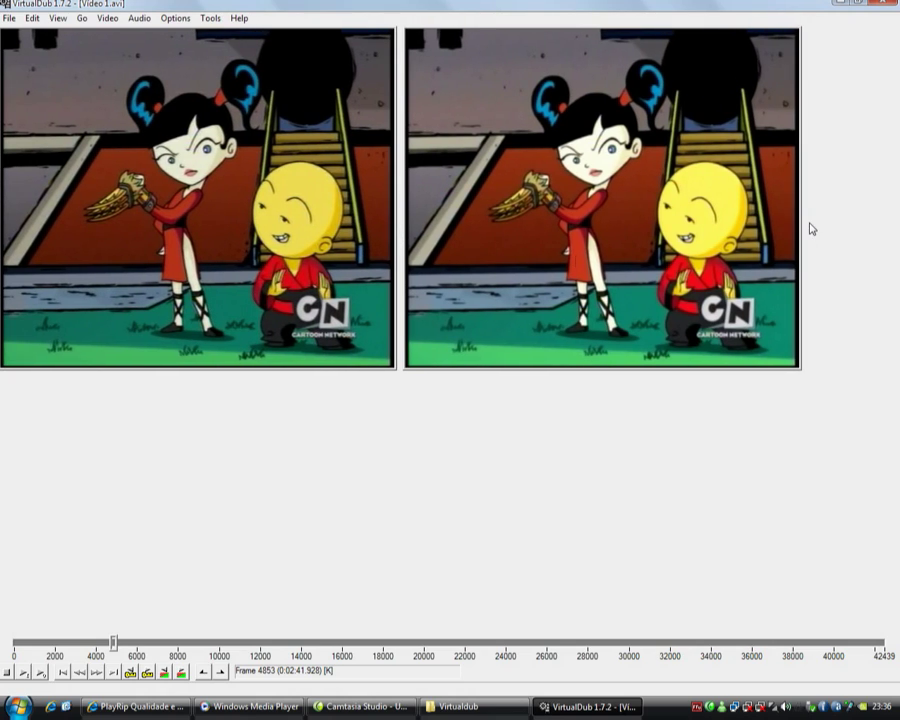
left_click_drag(801, 223, 821, 222)
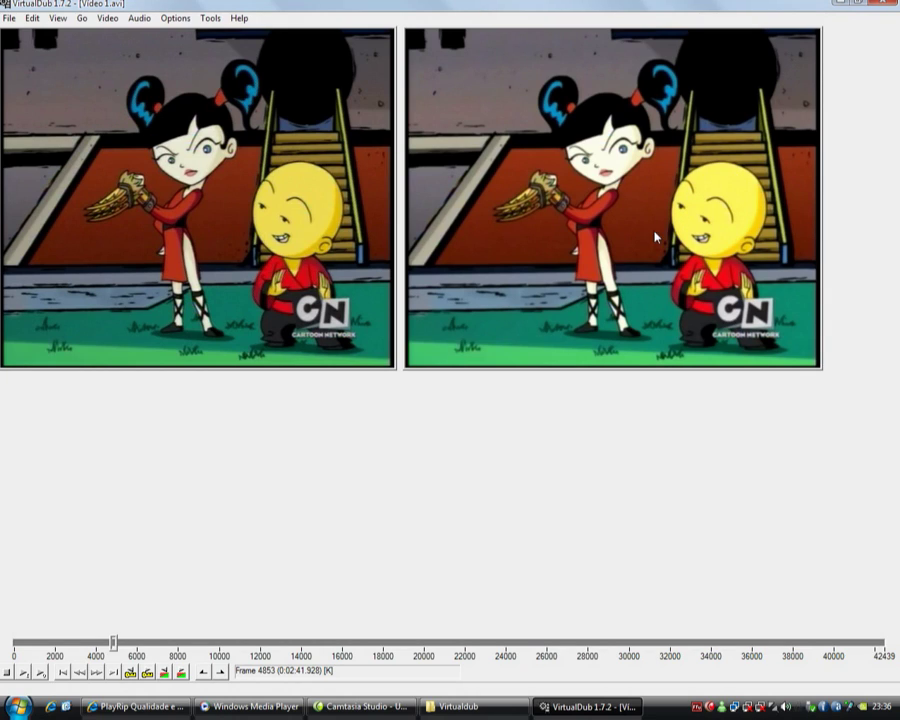
left_click_drag(113, 642, 167, 645)
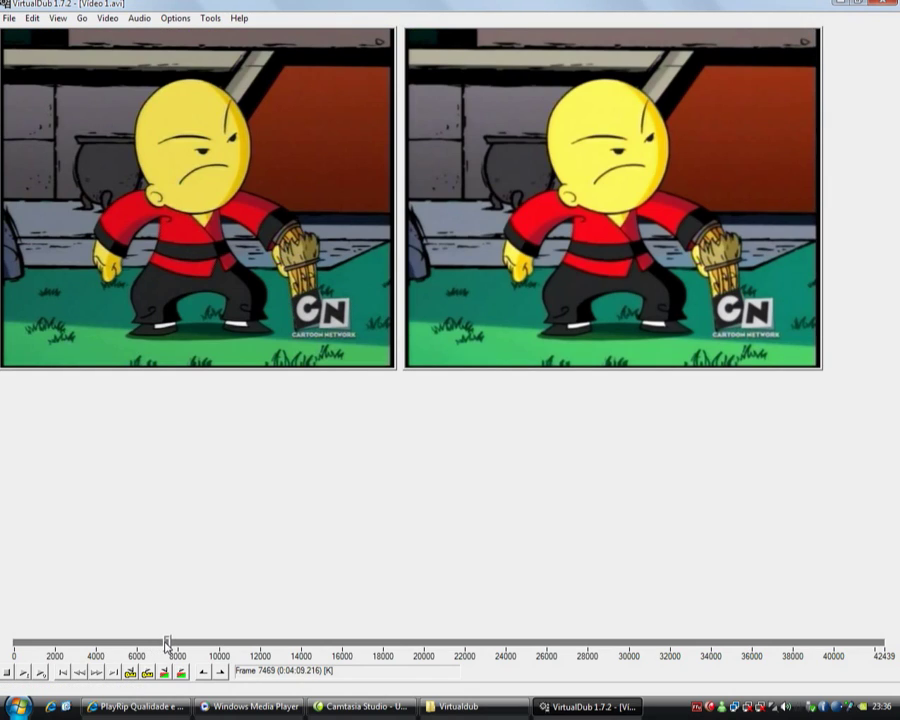
Step: Crop the resize filter's input with a Y2 offset of 4, accept the filter list and check the result at frame 8261
left_click(118, 17)
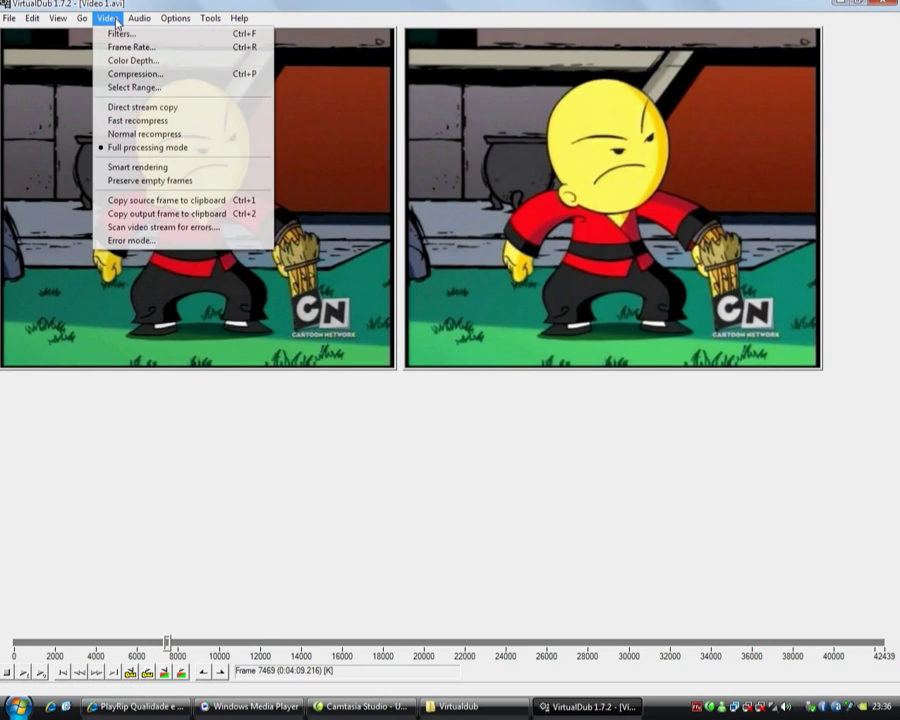
left_click(117, 33)
left_click(80, 60)
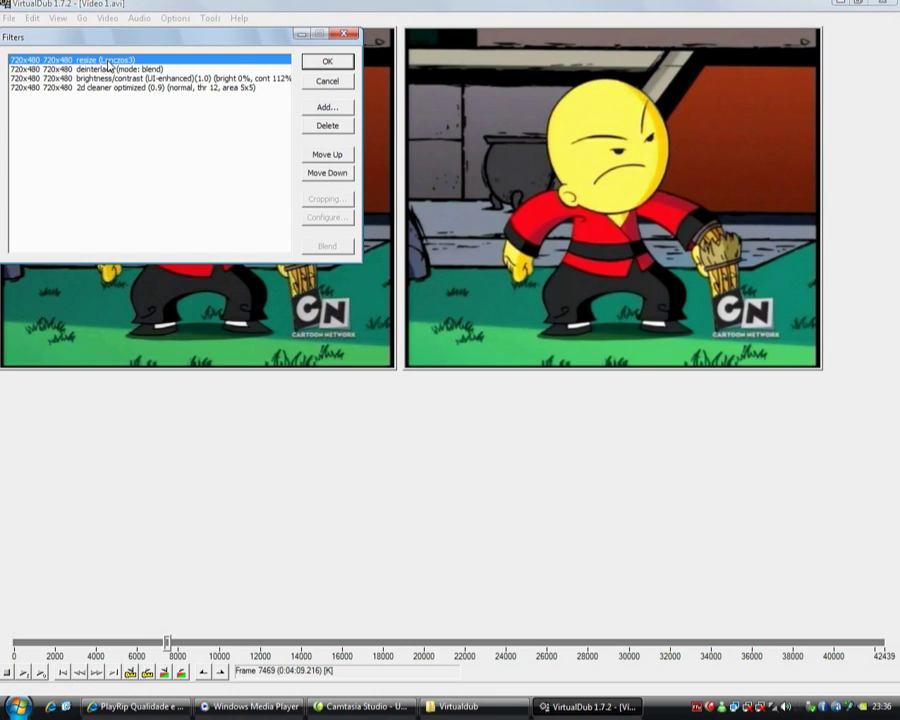
left_click(336, 202)
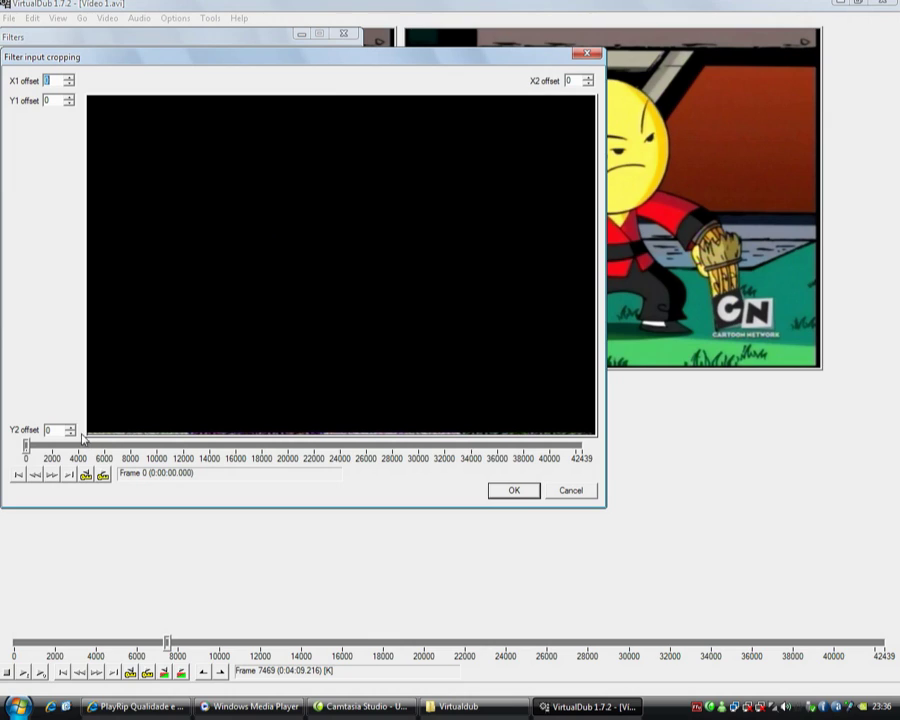
left_click(70, 428)
left_click(70, 428)
left_click(70, 428)
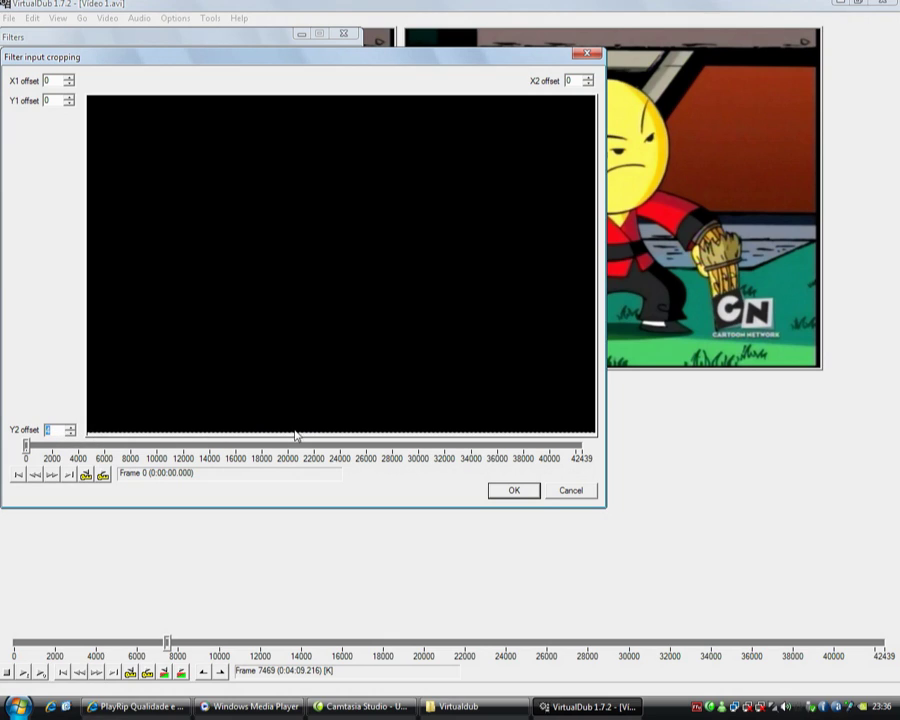
left_click(531, 496)
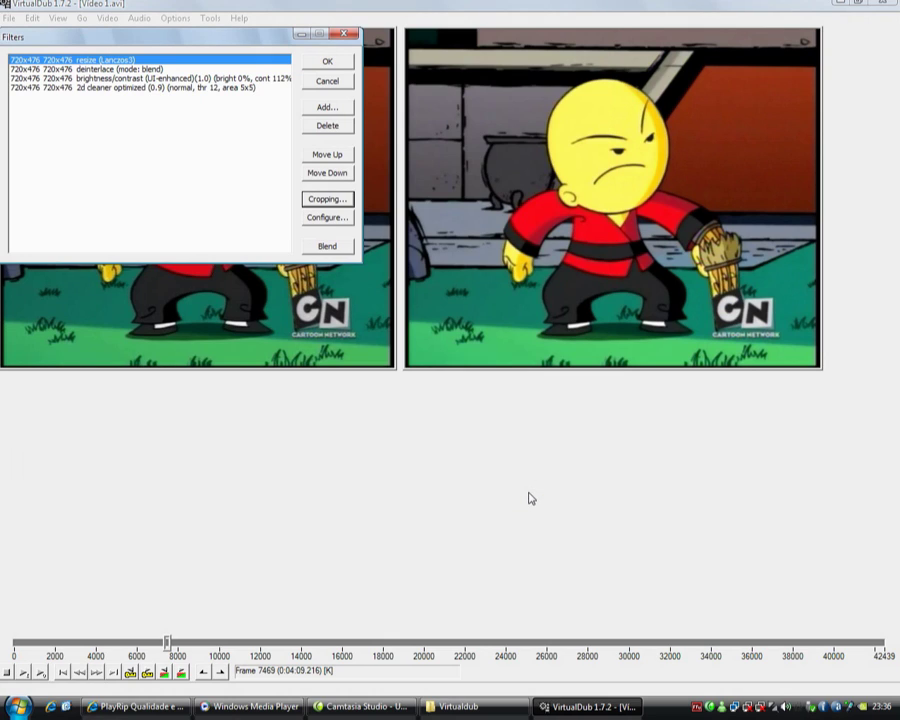
left_click(326, 61)
left_click_drag(167, 642, 184, 645)
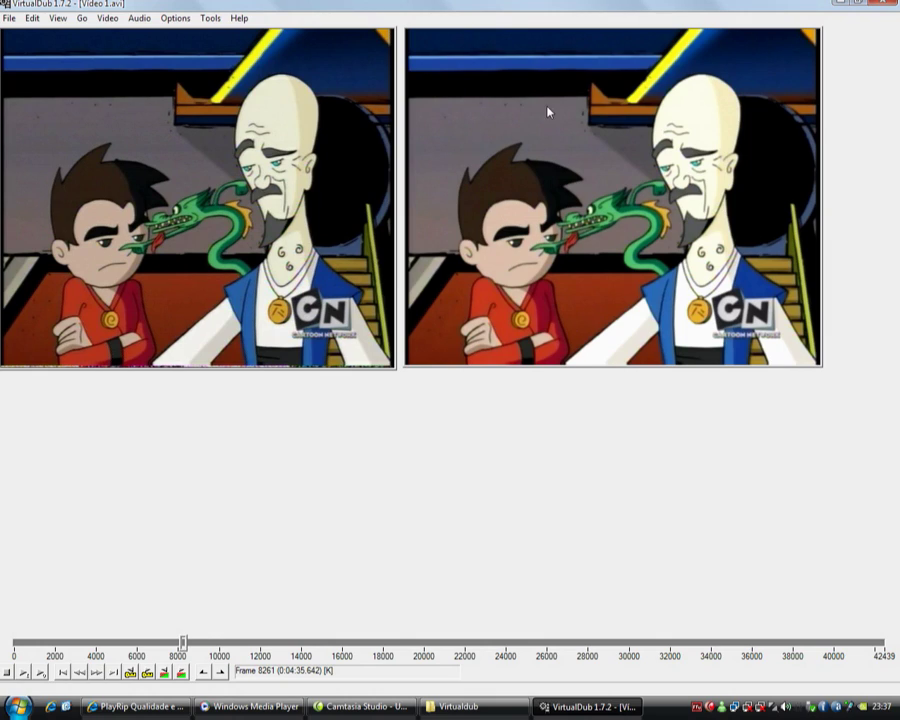
Step: Save the first-pass output to the Desktop as an AVI named 001 and start rendering
left_click(10, 18)
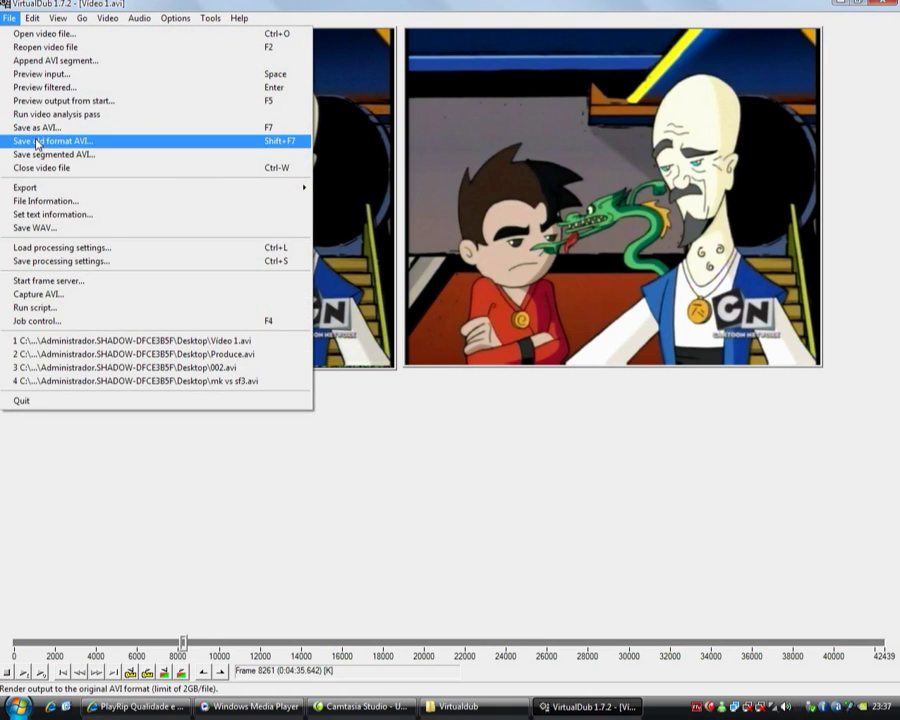
left_click(91, 128)
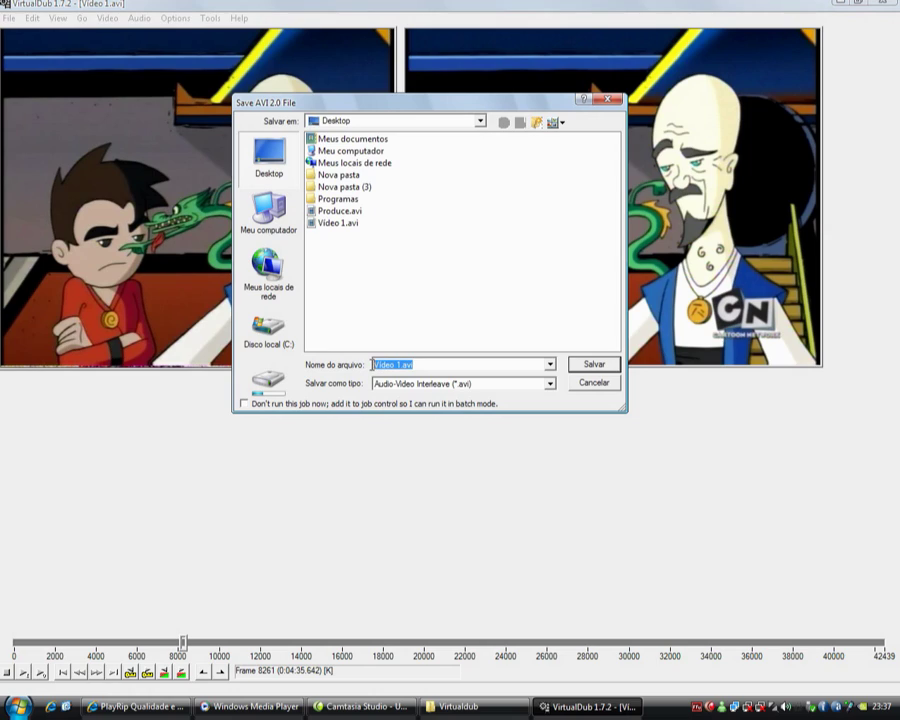
type("001")
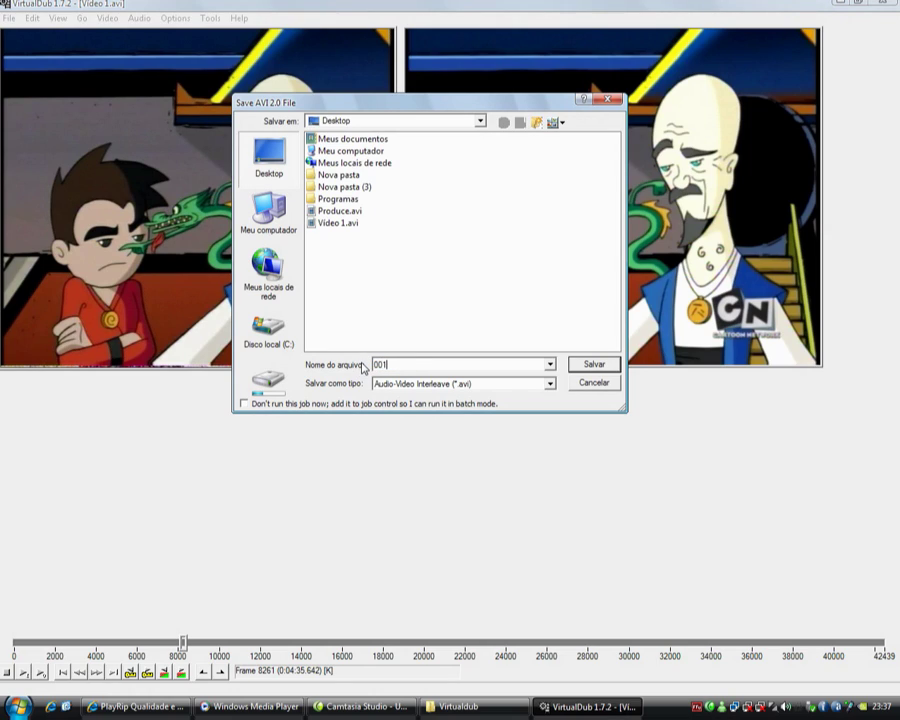
left_click_drag(395, 365, 357, 364)
left_click(595, 366)
Step: Turn off the input and output video display during the first-pass render, and abort the render
left_click(363, 452)
left_click(363, 464)
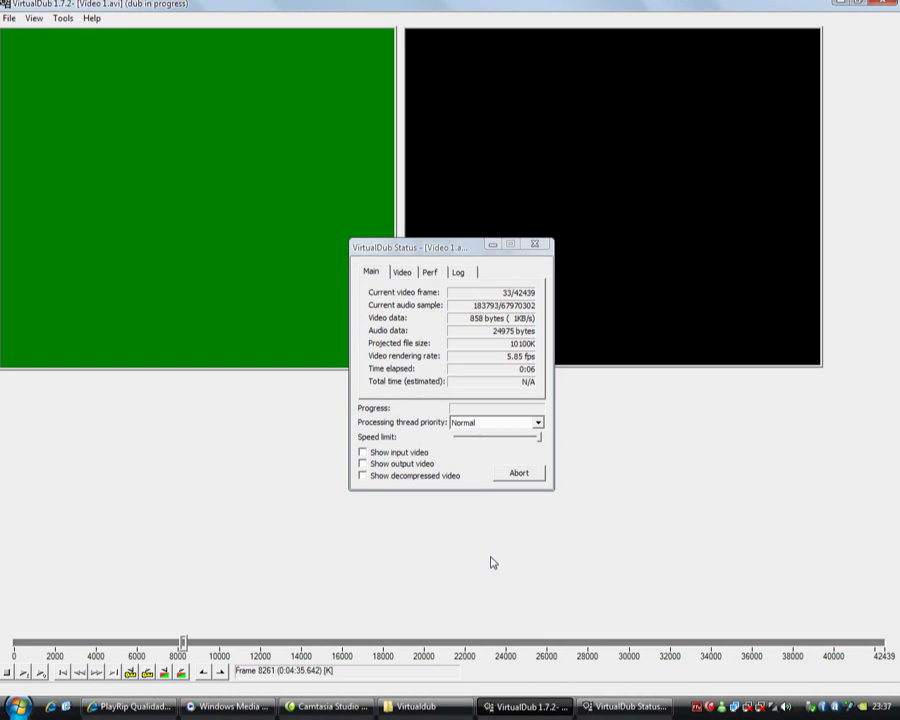
left_click(519, 473)
left_click(413, 392)
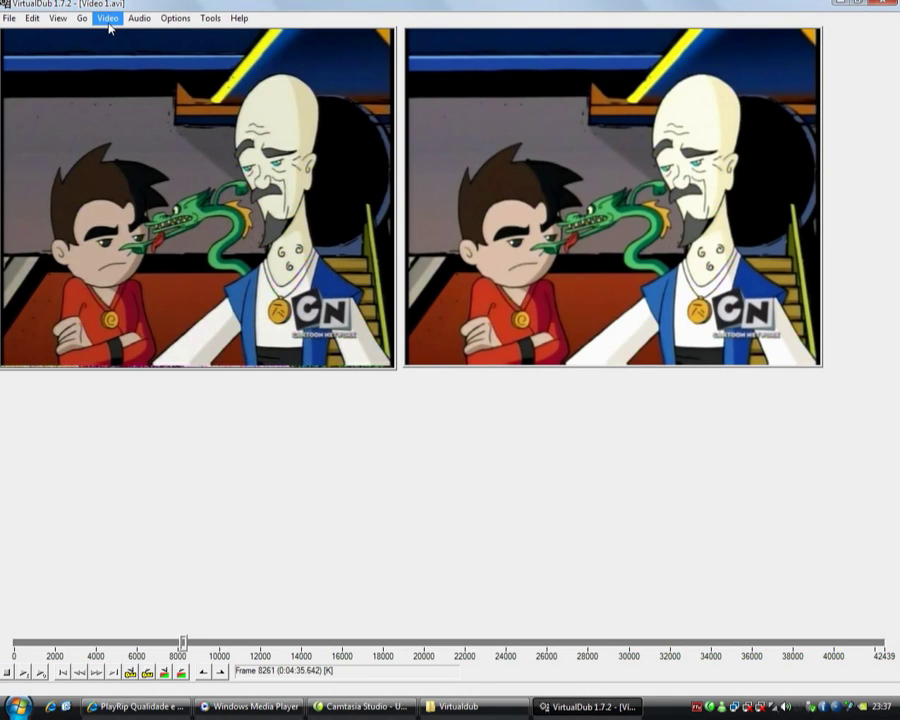
Step: Change the DivX Pro 5.2.1 encode mode to Multipass, Nth pass and accept the video compression settings
left_click(108, 20)
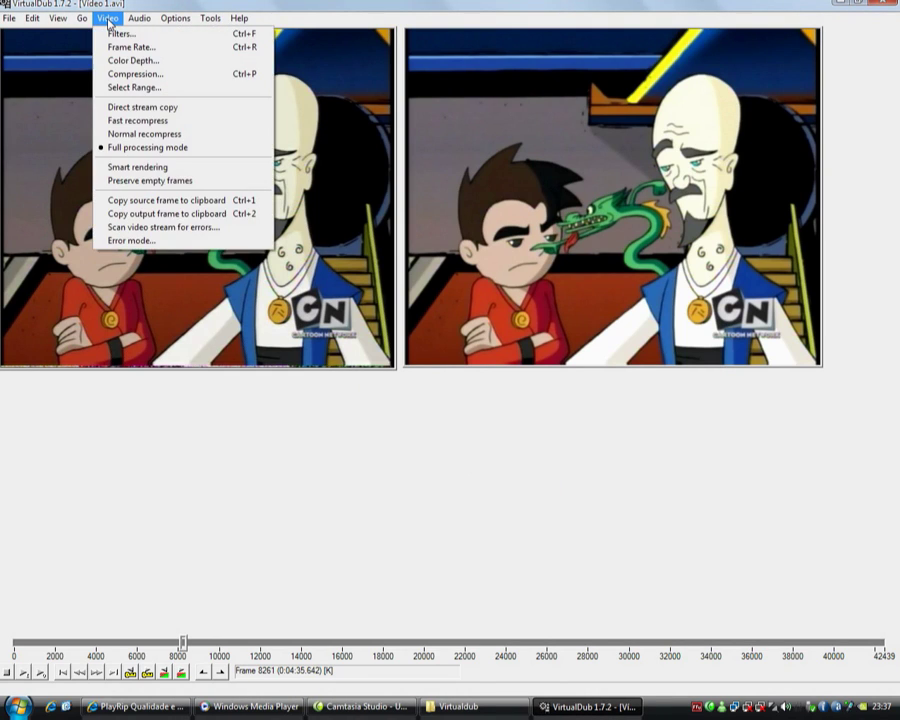
left_click(210, 76)
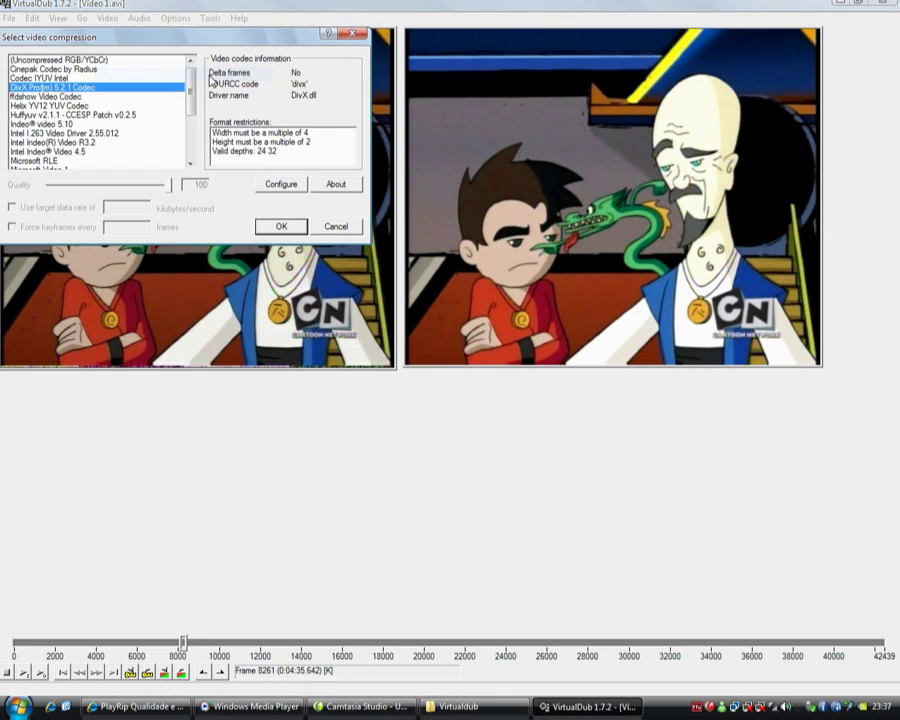
left_click(280, 184)
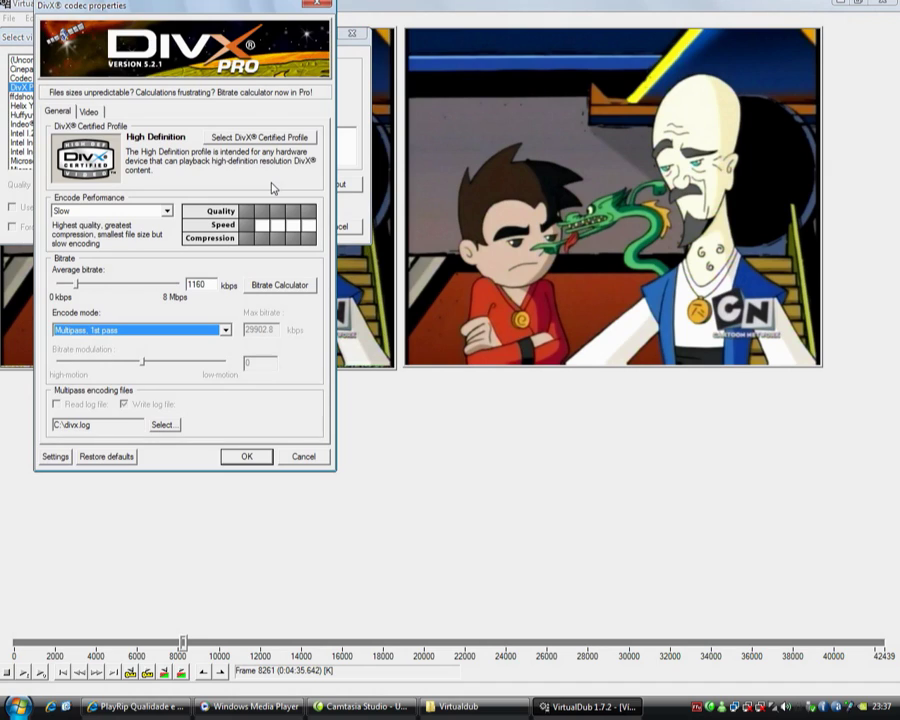
left_click(226, 330)
left_click(150, 361)
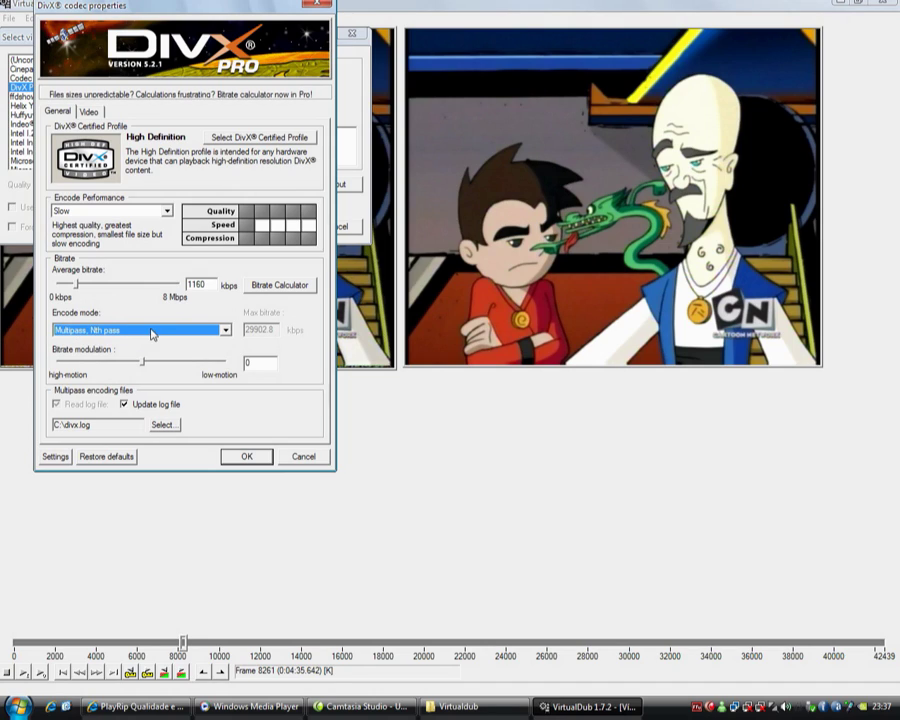
left_click(247, 458)
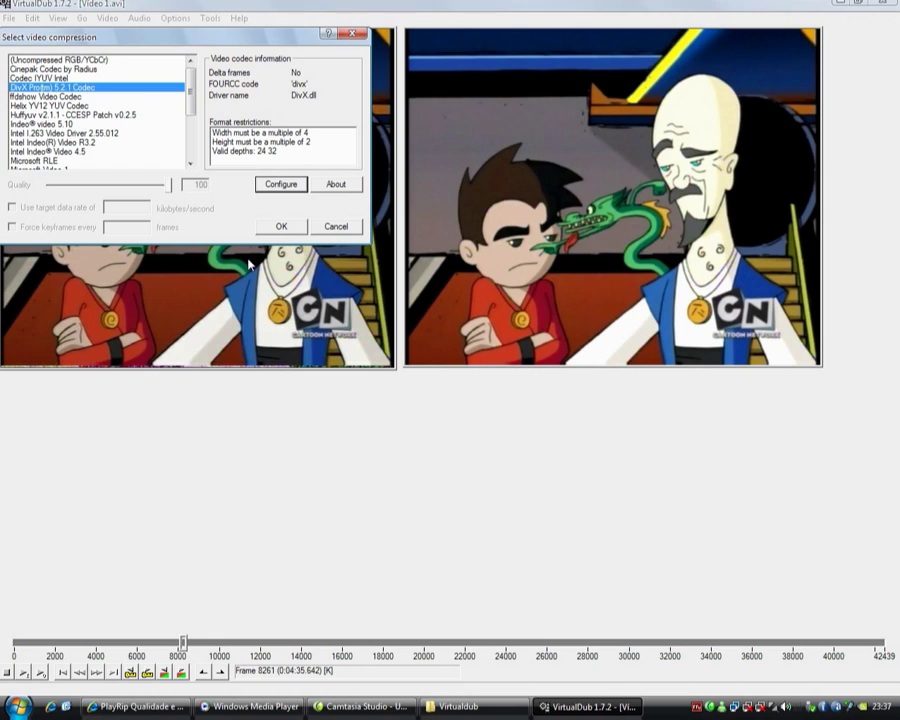
left_click(282, 228)
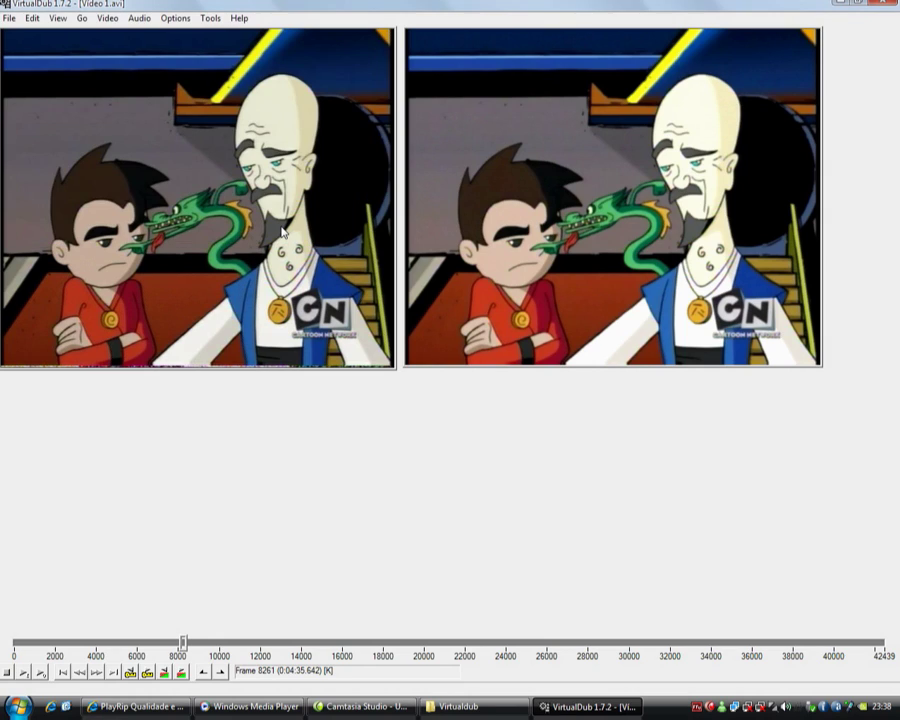
Step: Save the Nth-pass output to the Desktop as an AVI named 002 and start rendering
left_click(9, 18)
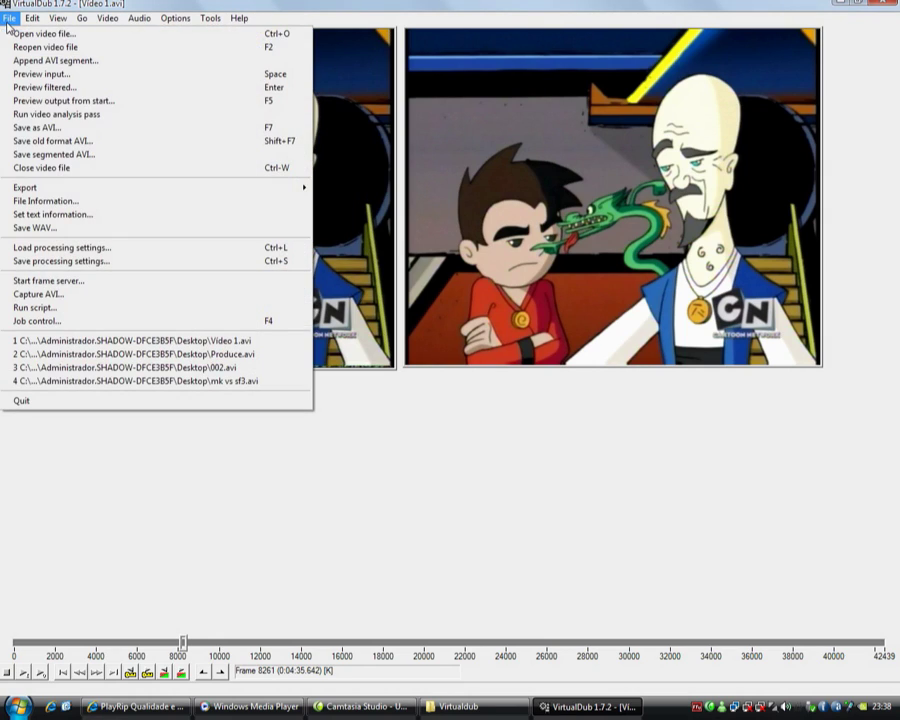
left_click(73, 133)
type("002")
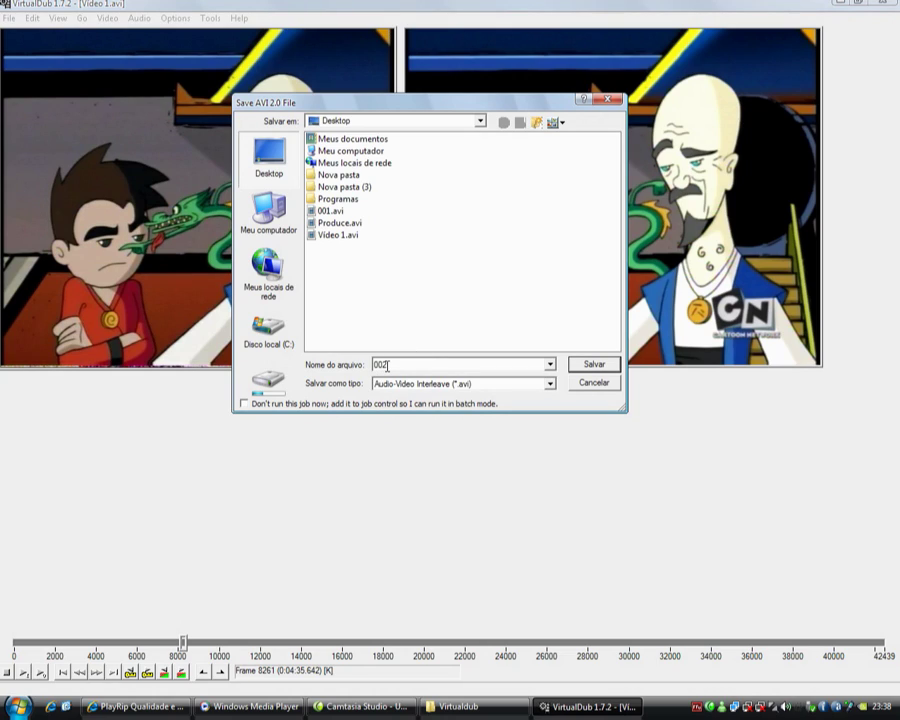
left_click_drag(396, 364, 366, 370)
left_click(586, 366)
left_click(586, 366)
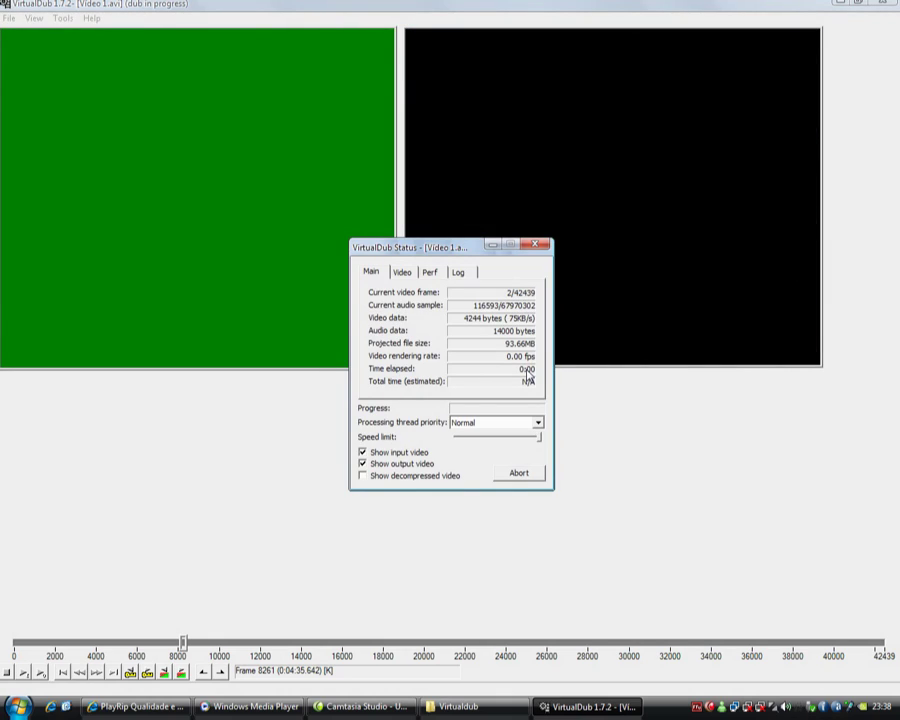
Step: Abort the Nth-pass render and close VirtualDub
left_click(518, 474)
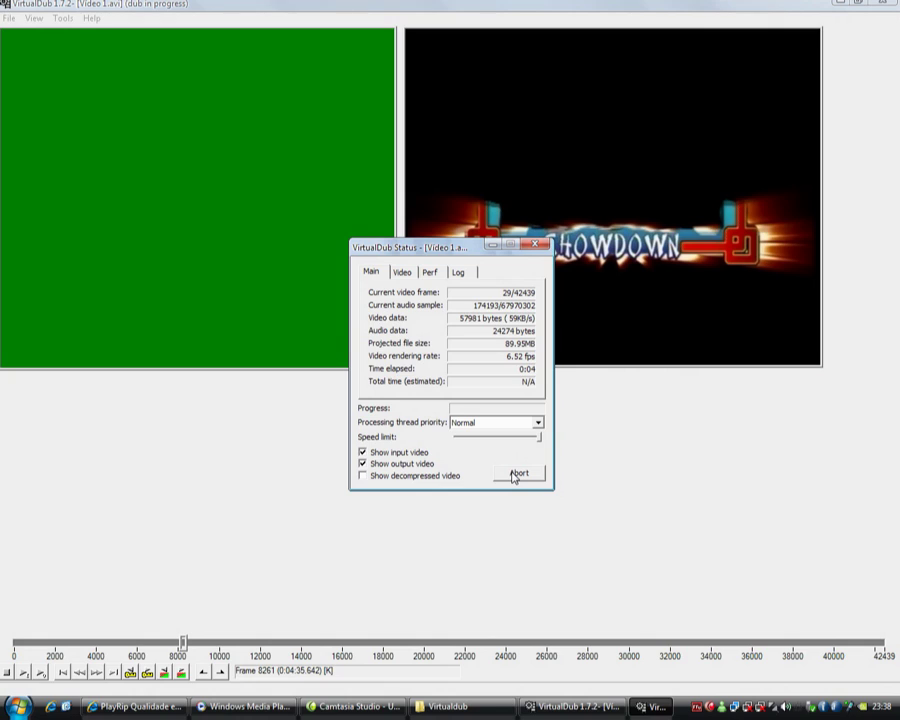
left_click(428, 394)
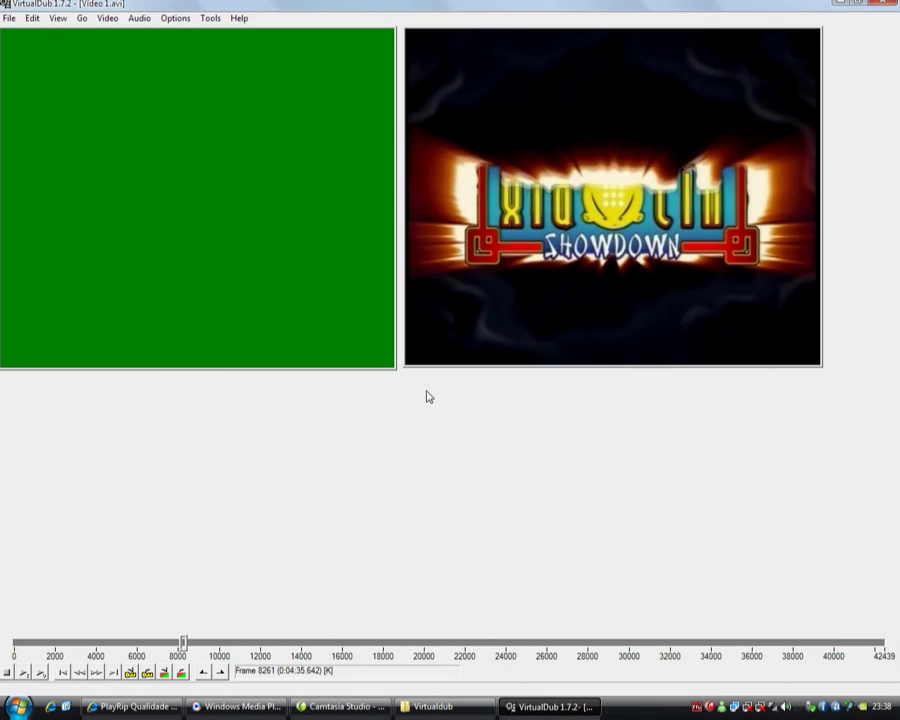
left_click(884, 6)
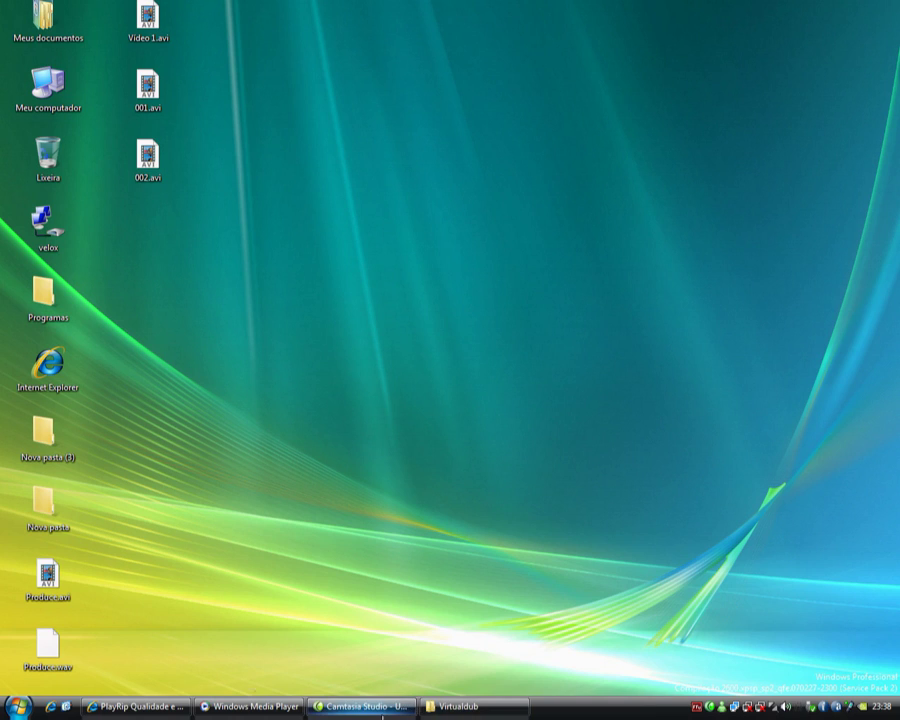
Step: Open the ffdshow video decoder configuration
double_click(696, 708)
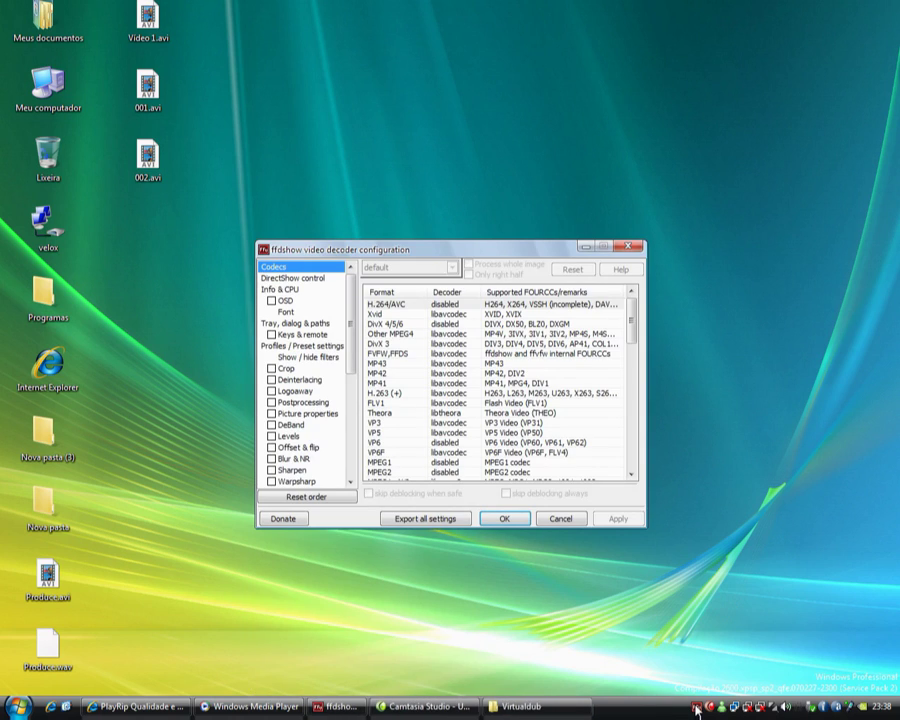